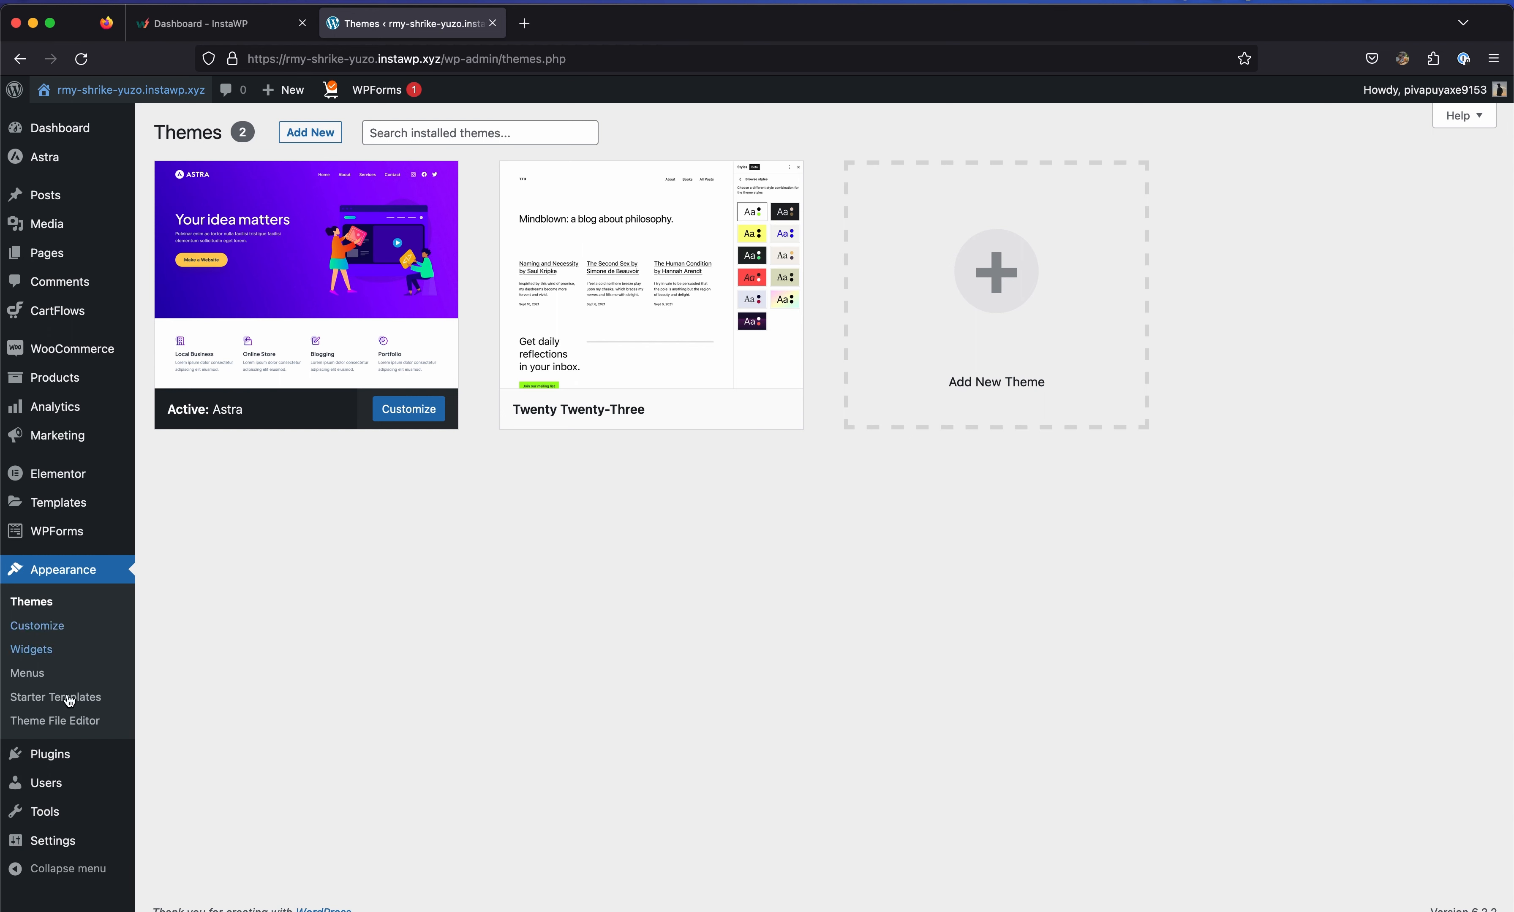
Search the plugin directory for 'wpvivid', then install and activate Migration, Backup, Staging – WPvivid.
{"action": "left_click", "coordinate": [49, 754]}
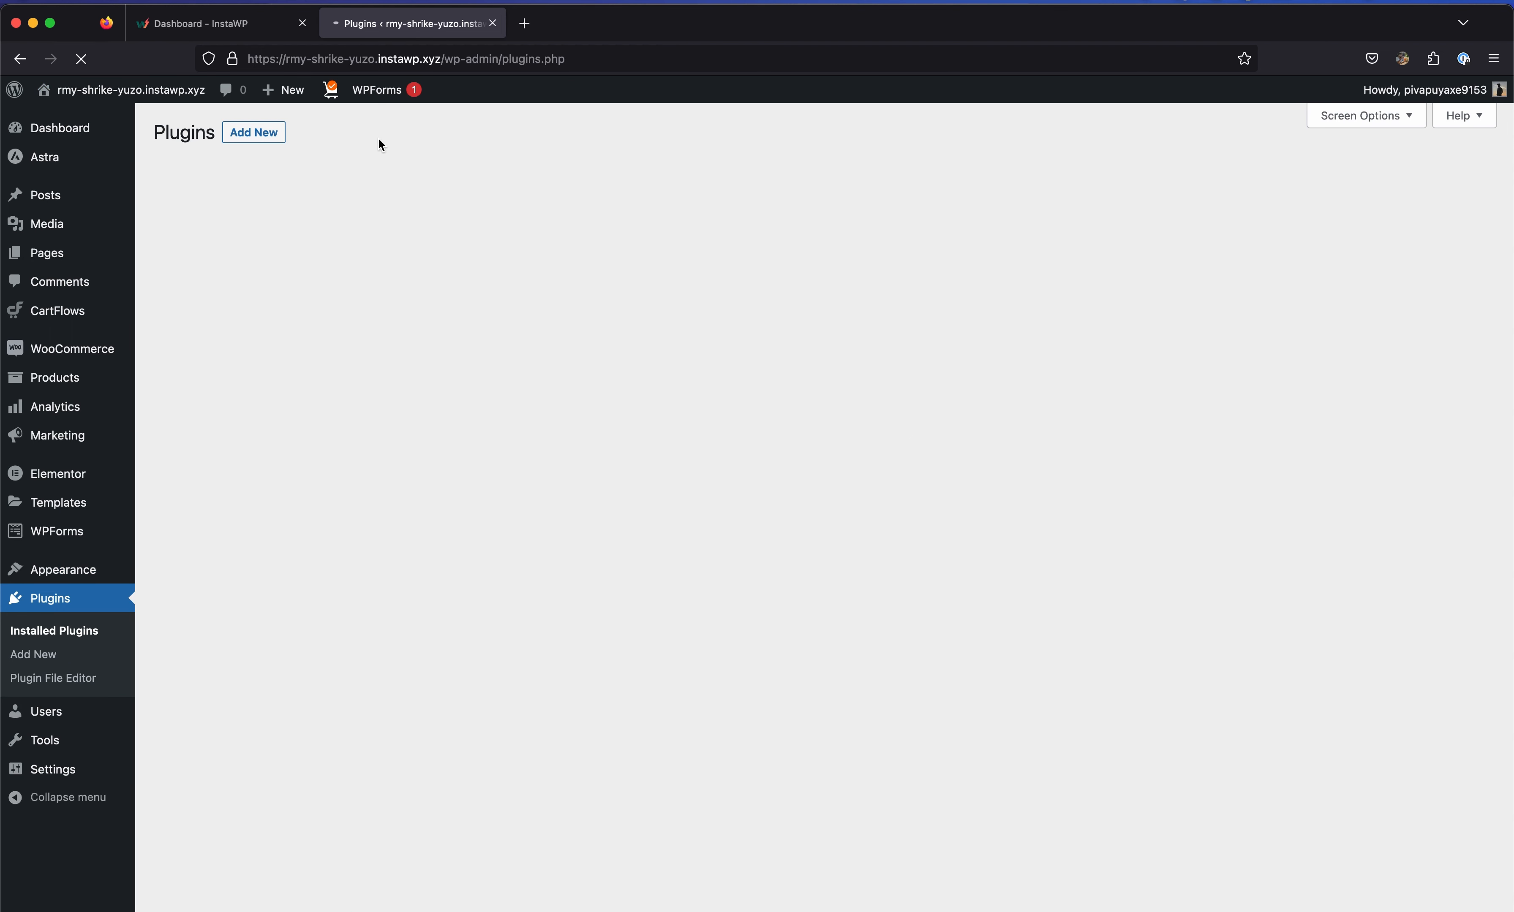
{"action": "left_click", "coordinate": [275, 142]}
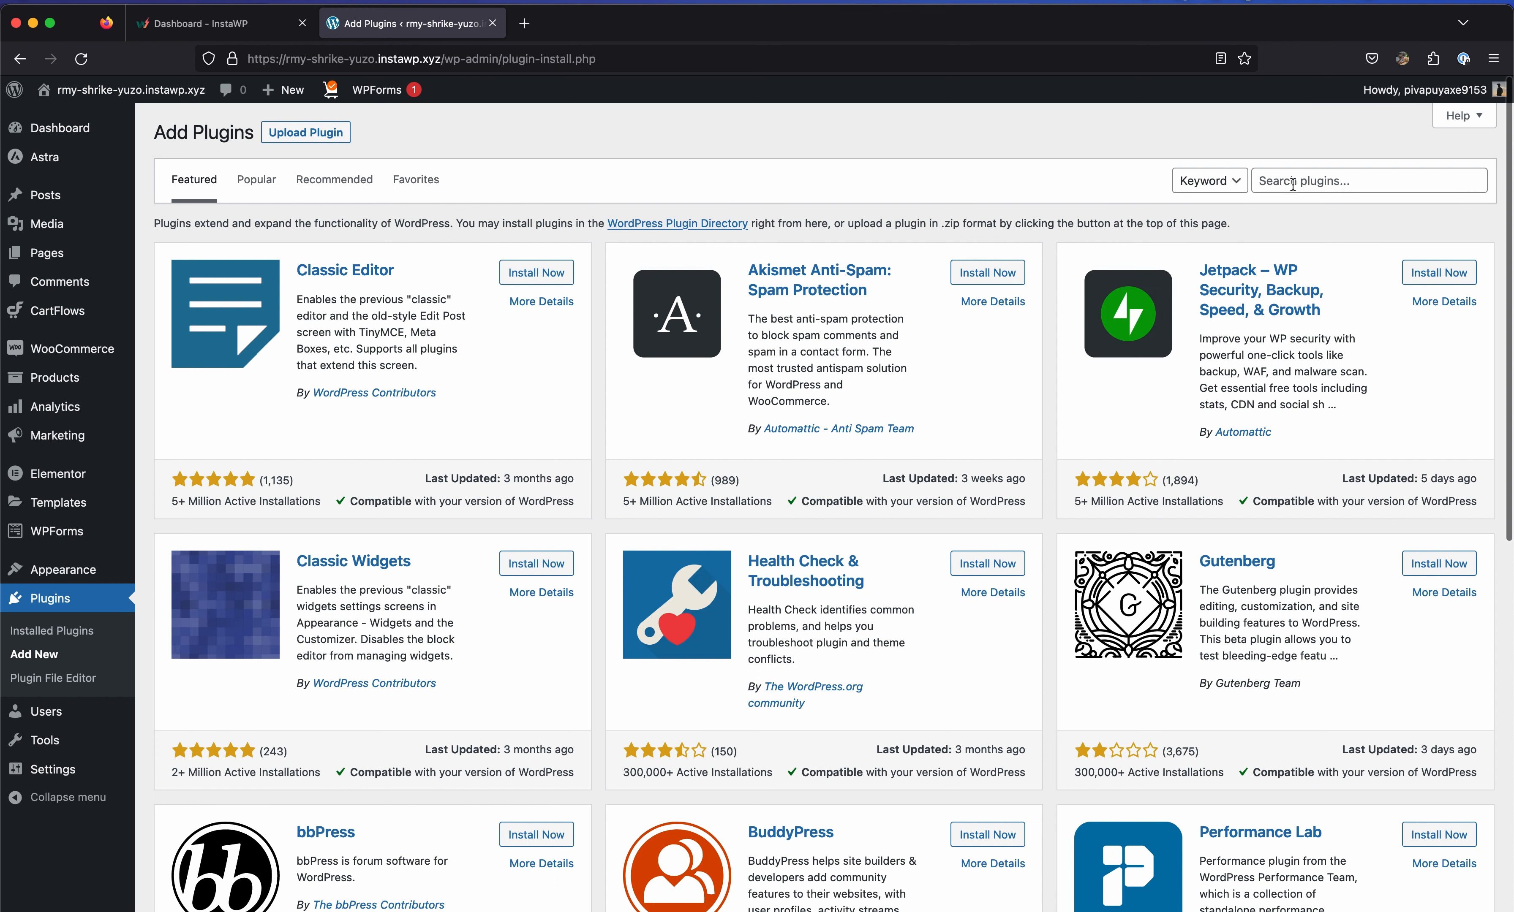
{"action": "left_click", "coordinate": [1297, 184]}
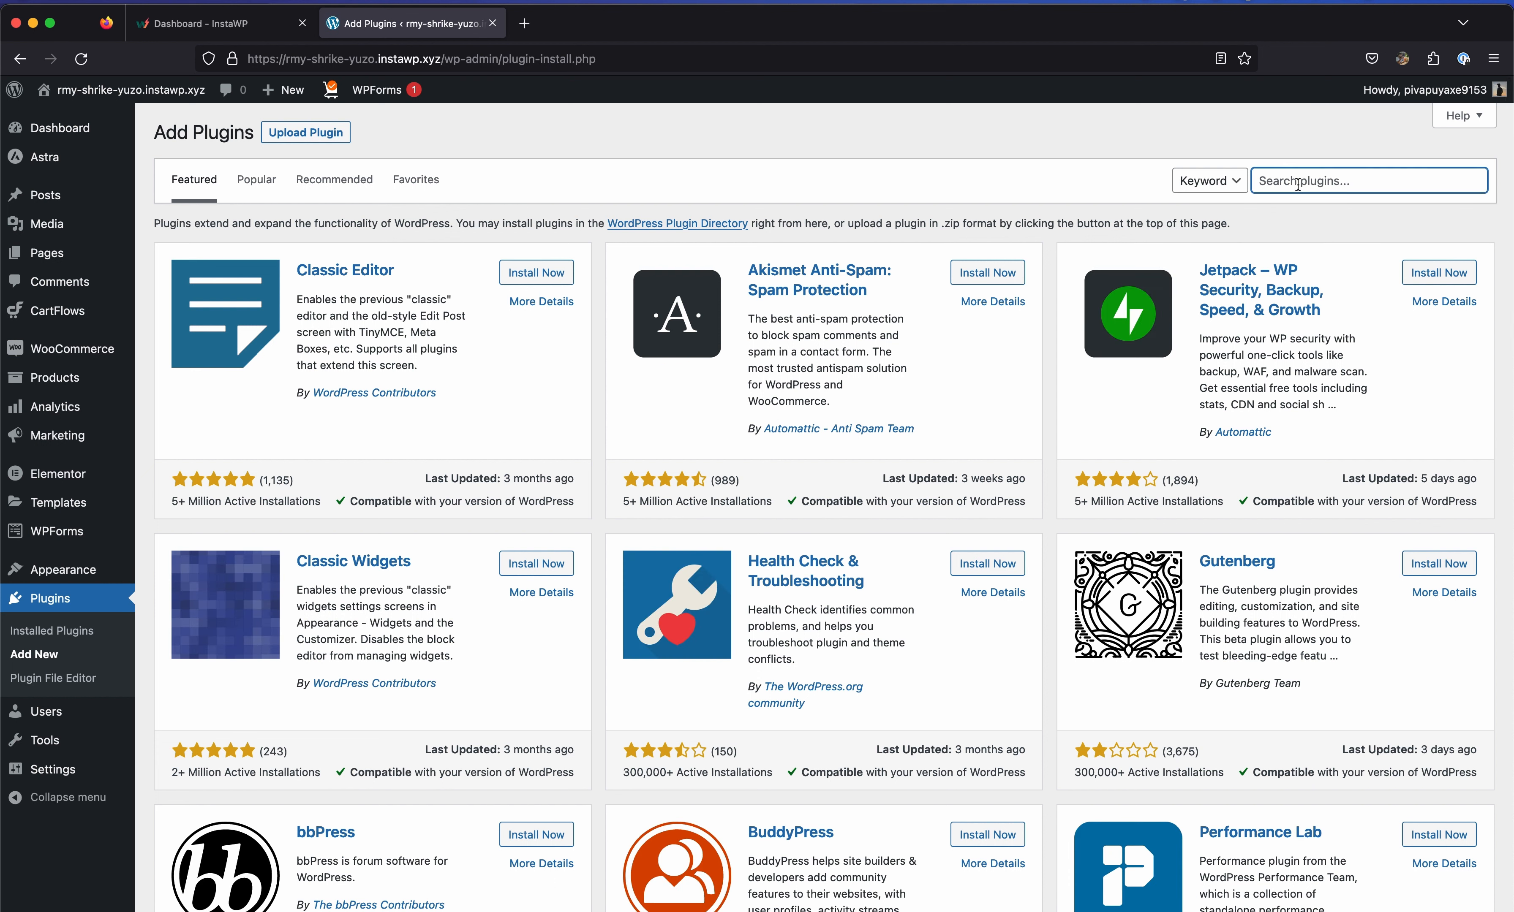
{"action": "type", "text": "wp"}
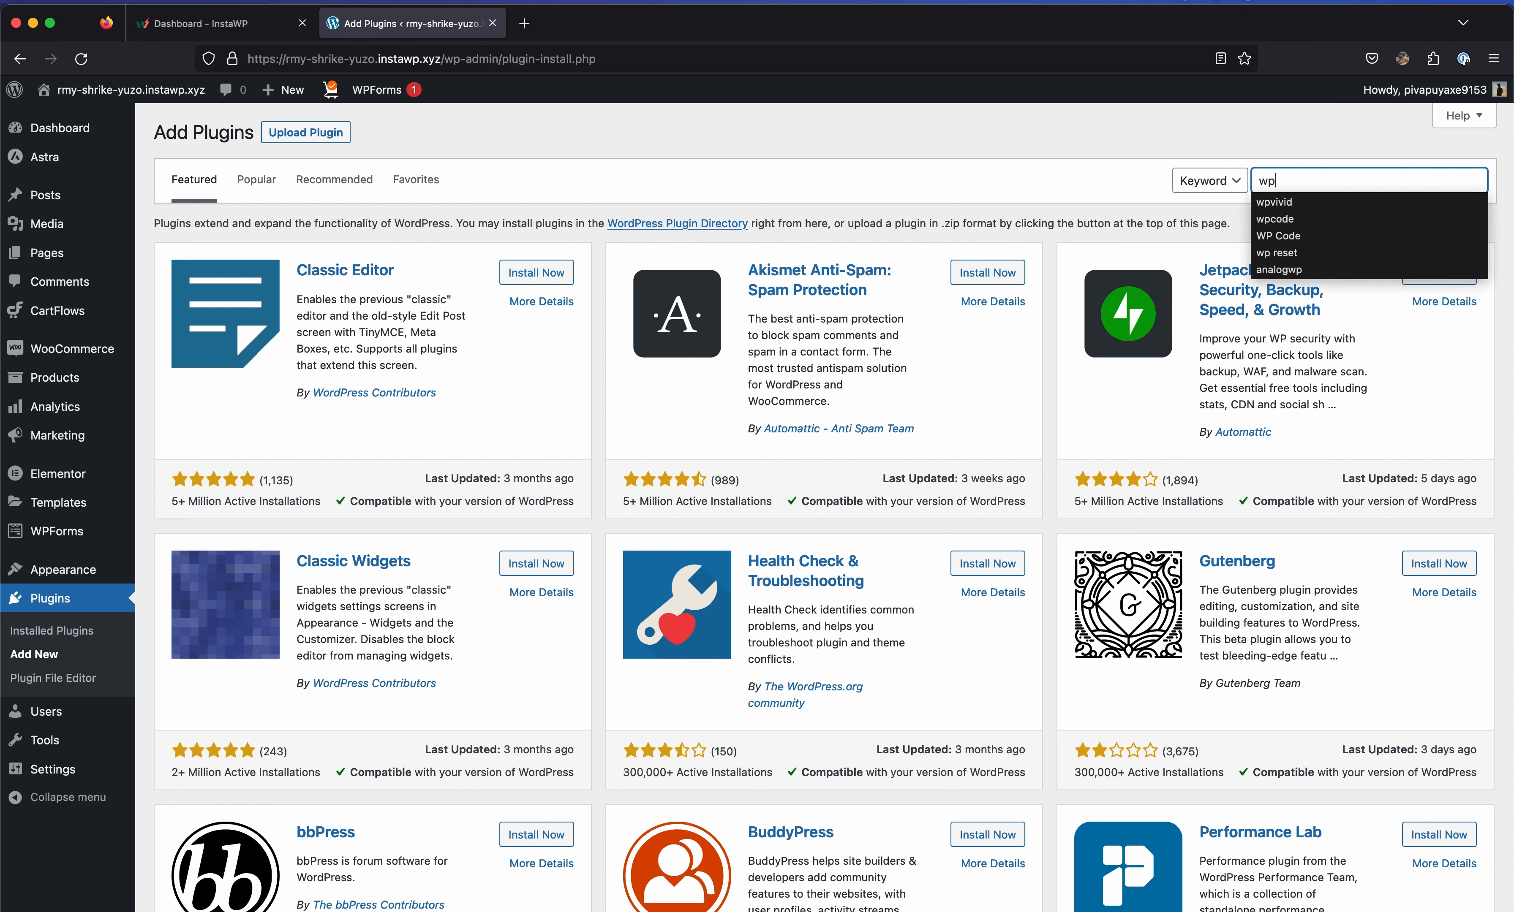
{"action": "type", "text": "vivid"}
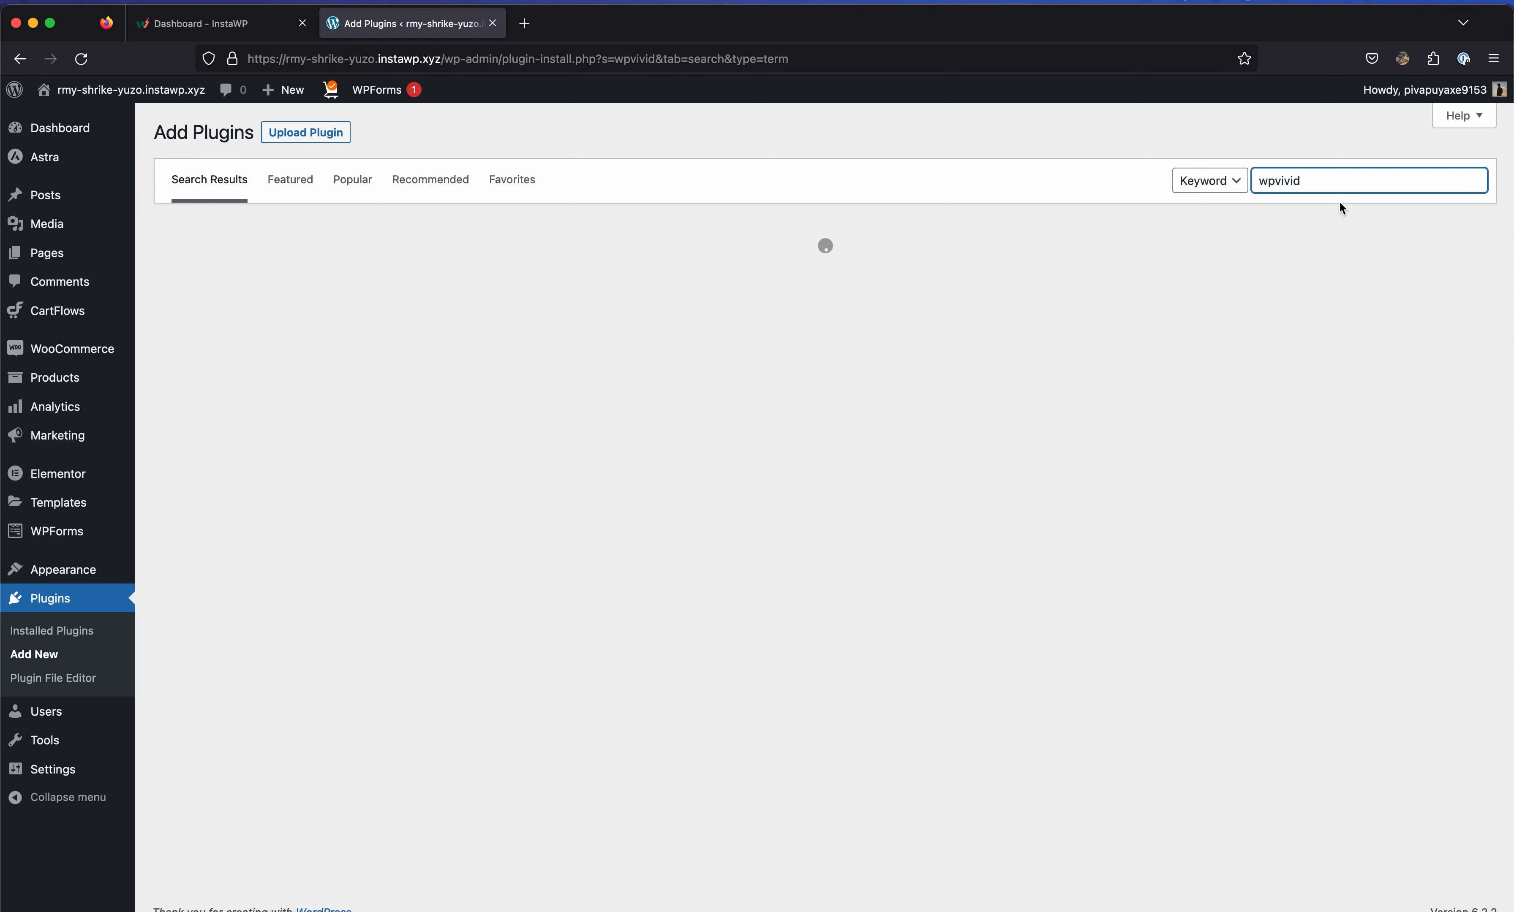
{"action": "left_click", "coordinate": [1338, 184]}
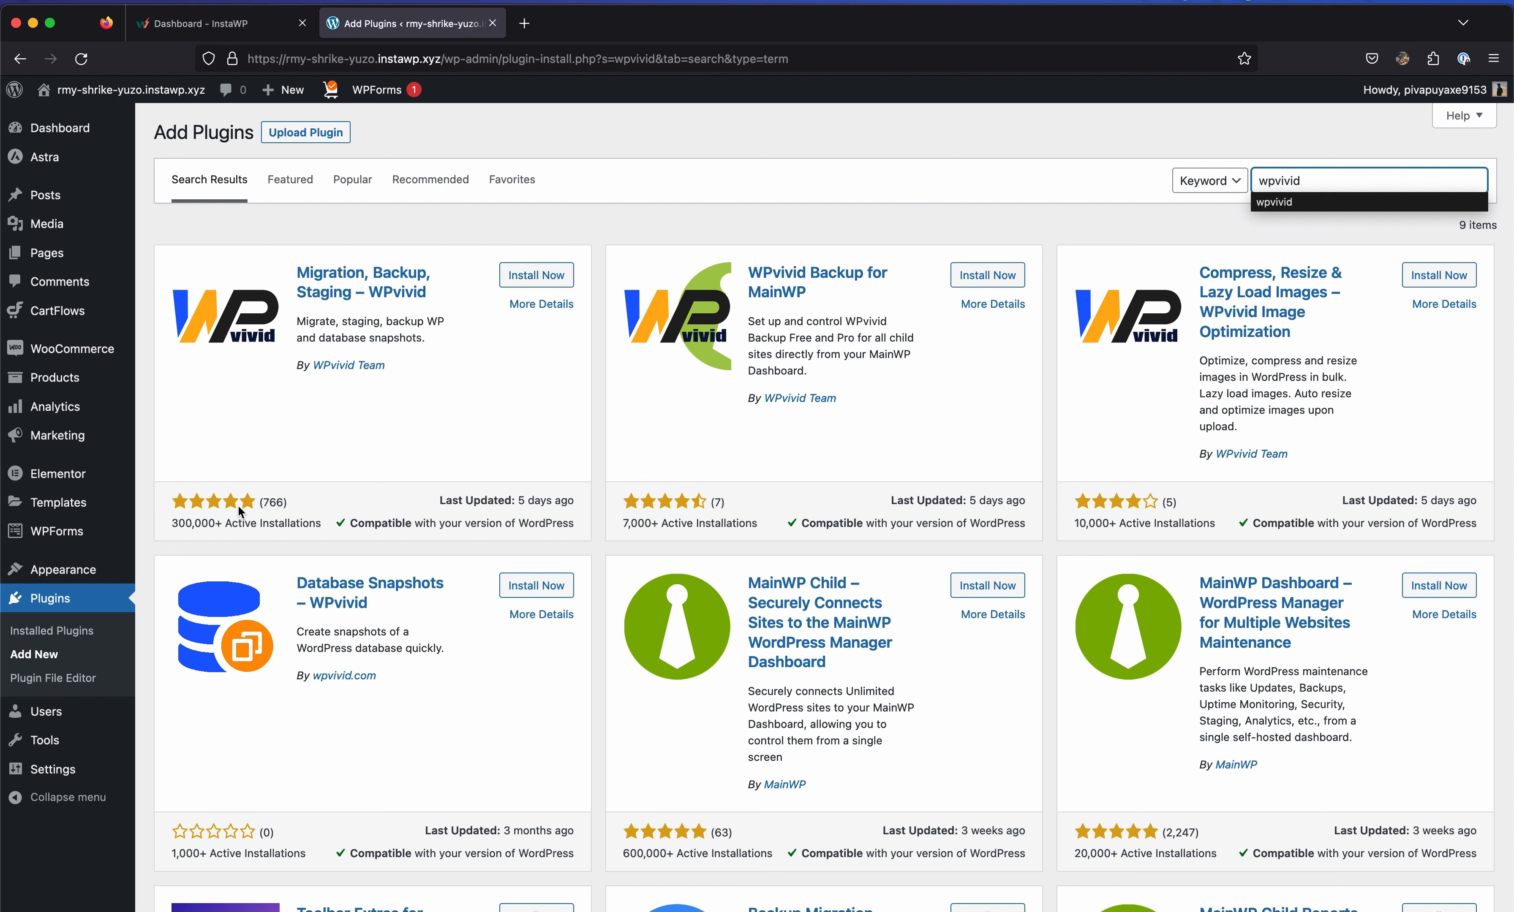
{"action": "left_click", "coordinate": [512, 274]}
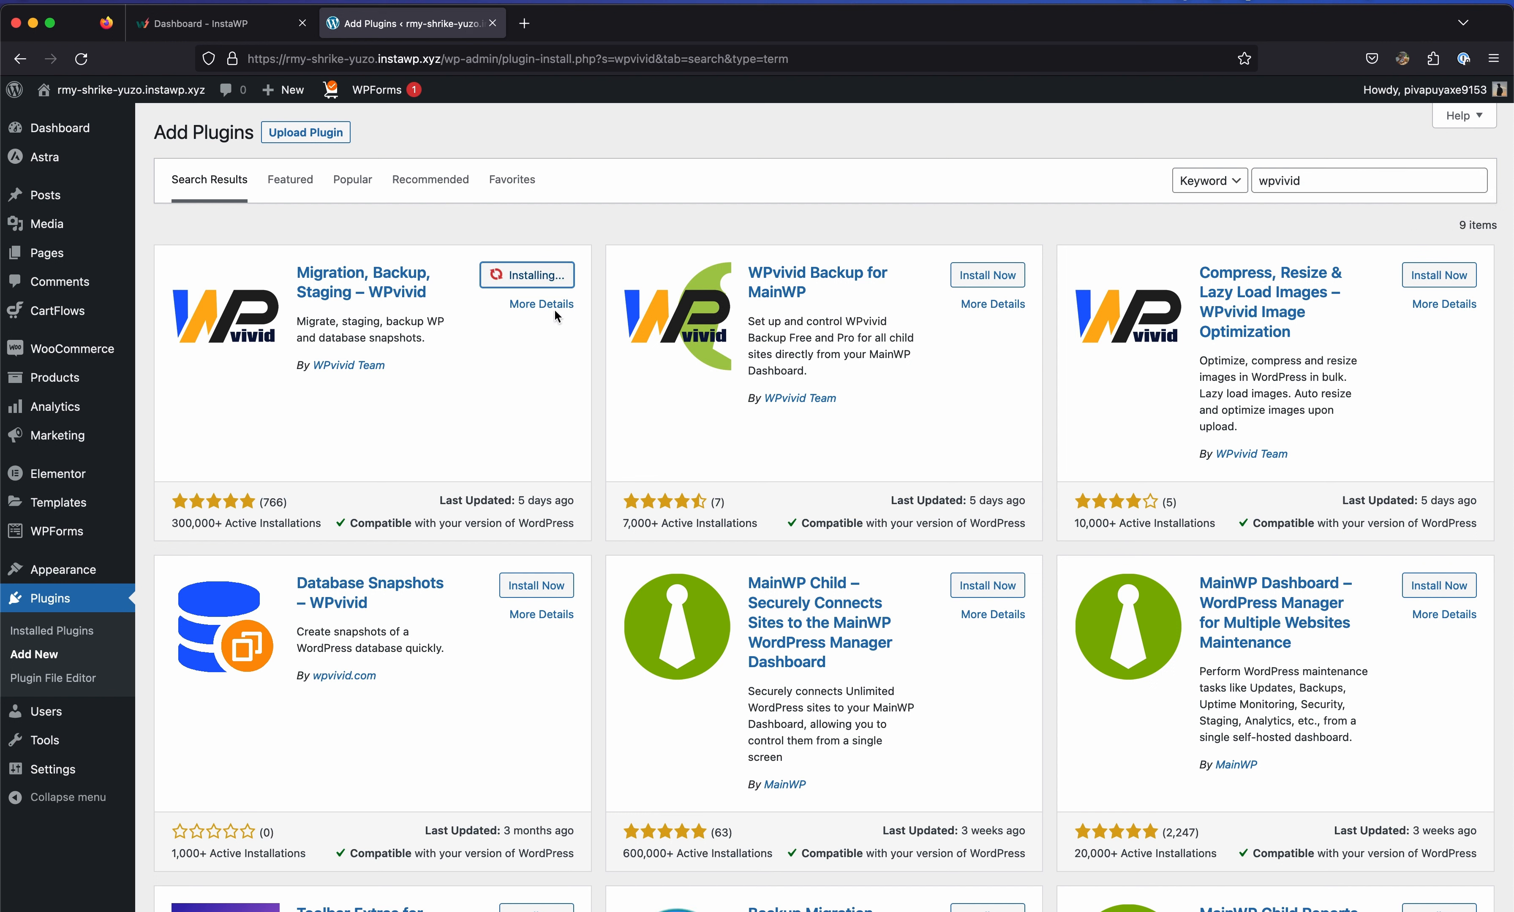
{"action": "left_click", "coordinate": [553, 280]}
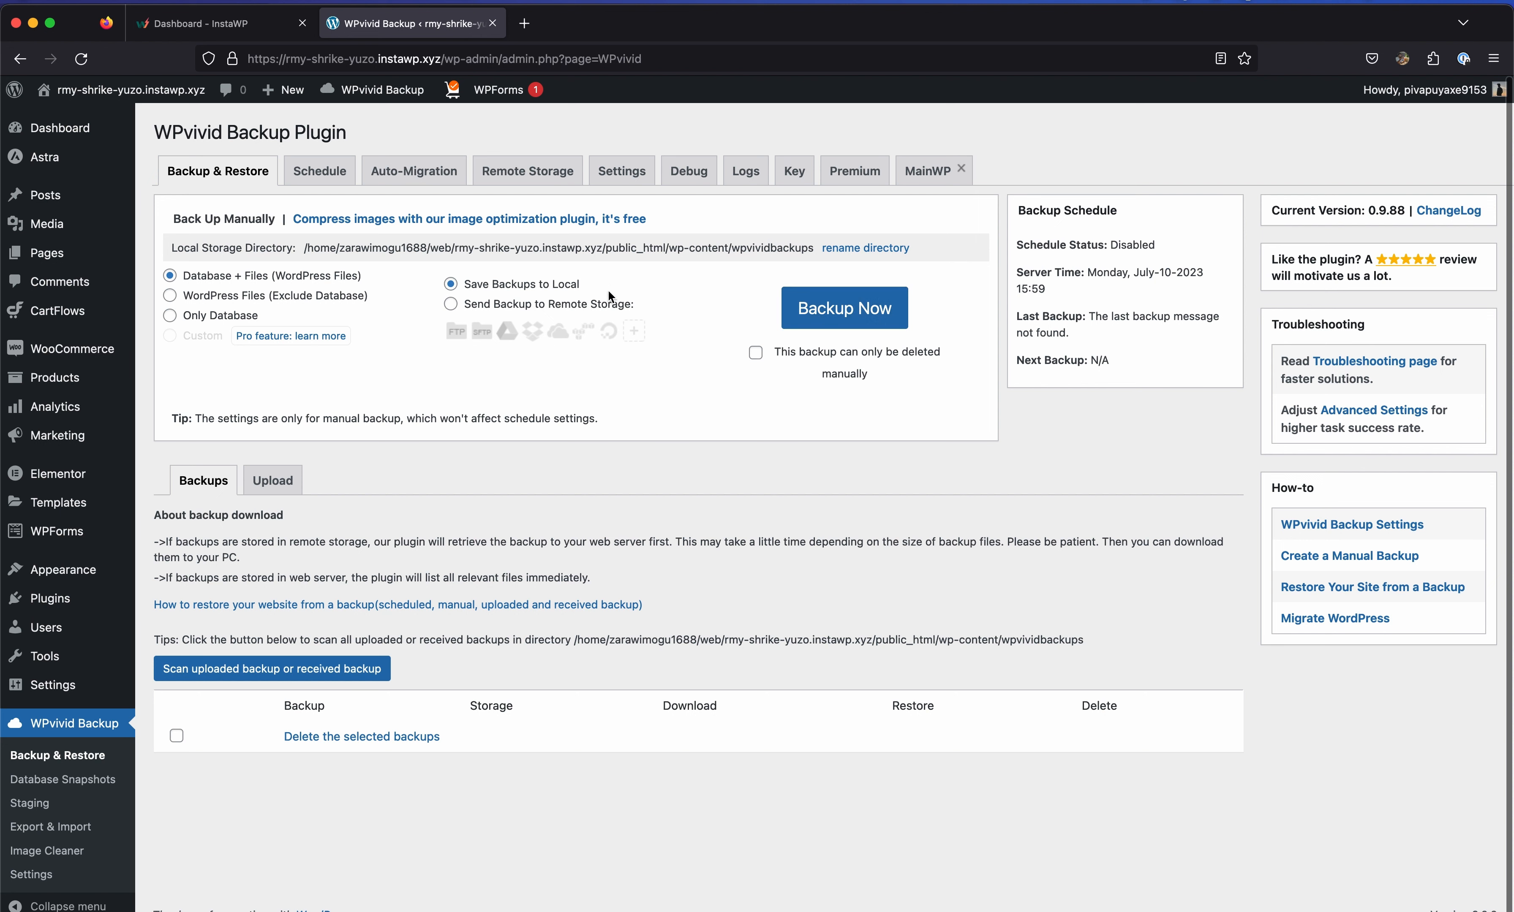
Run a Database + Files backup of the InstaWP site, saved locally, with Backup Now.
{"action": "left_click", "coordinate": [879, 319]}
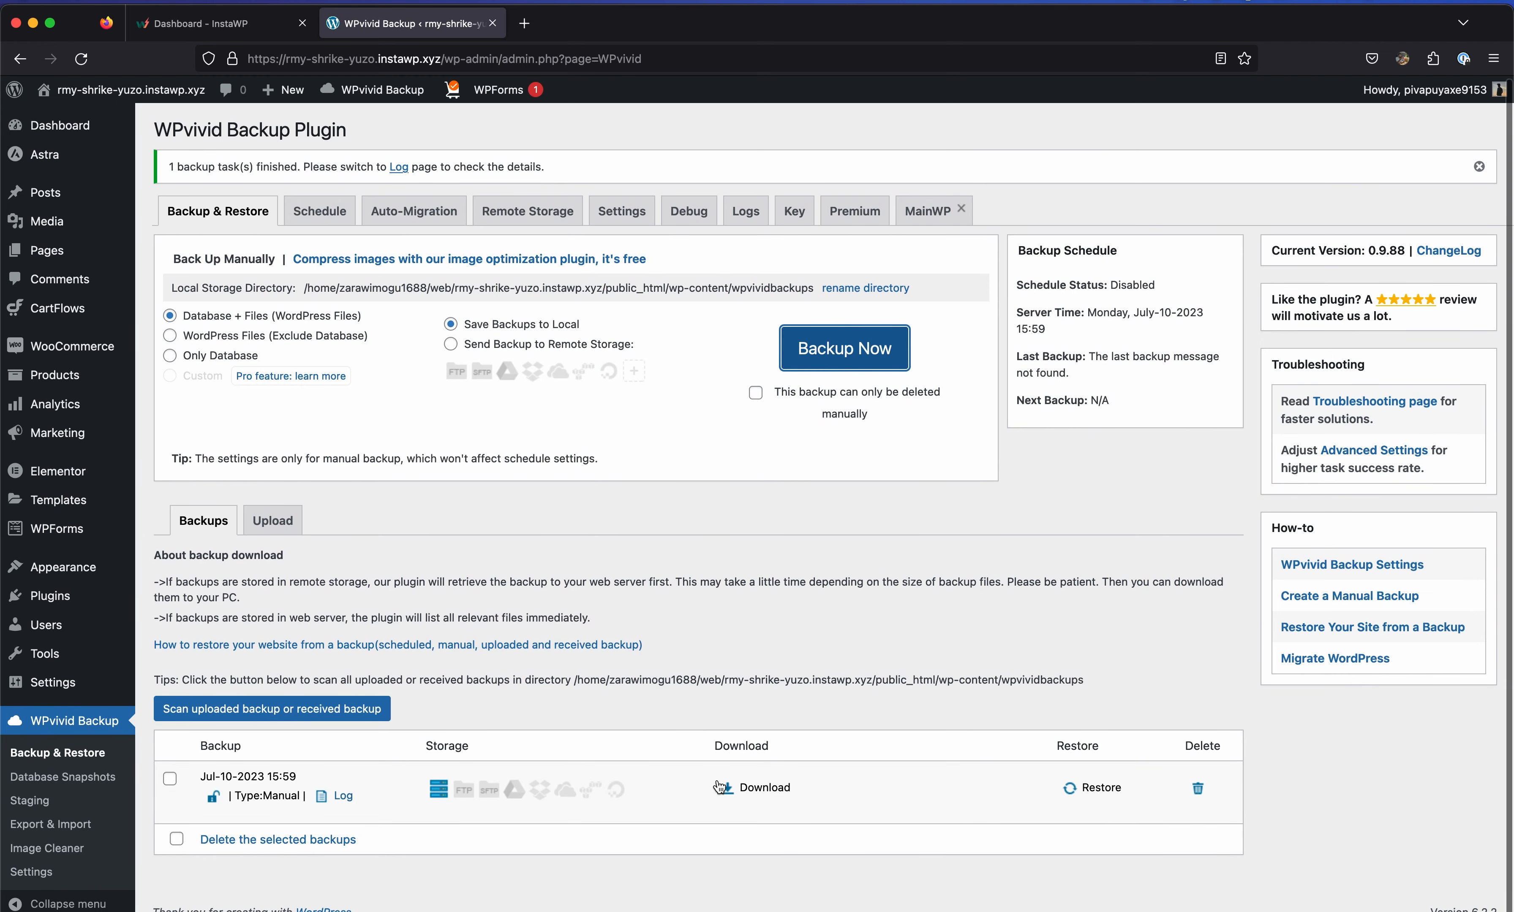
Download the 89.31 MB backup_all.zip file from the finished backup's row.
{"action": "left_click", "coordinate": [764, 790]}
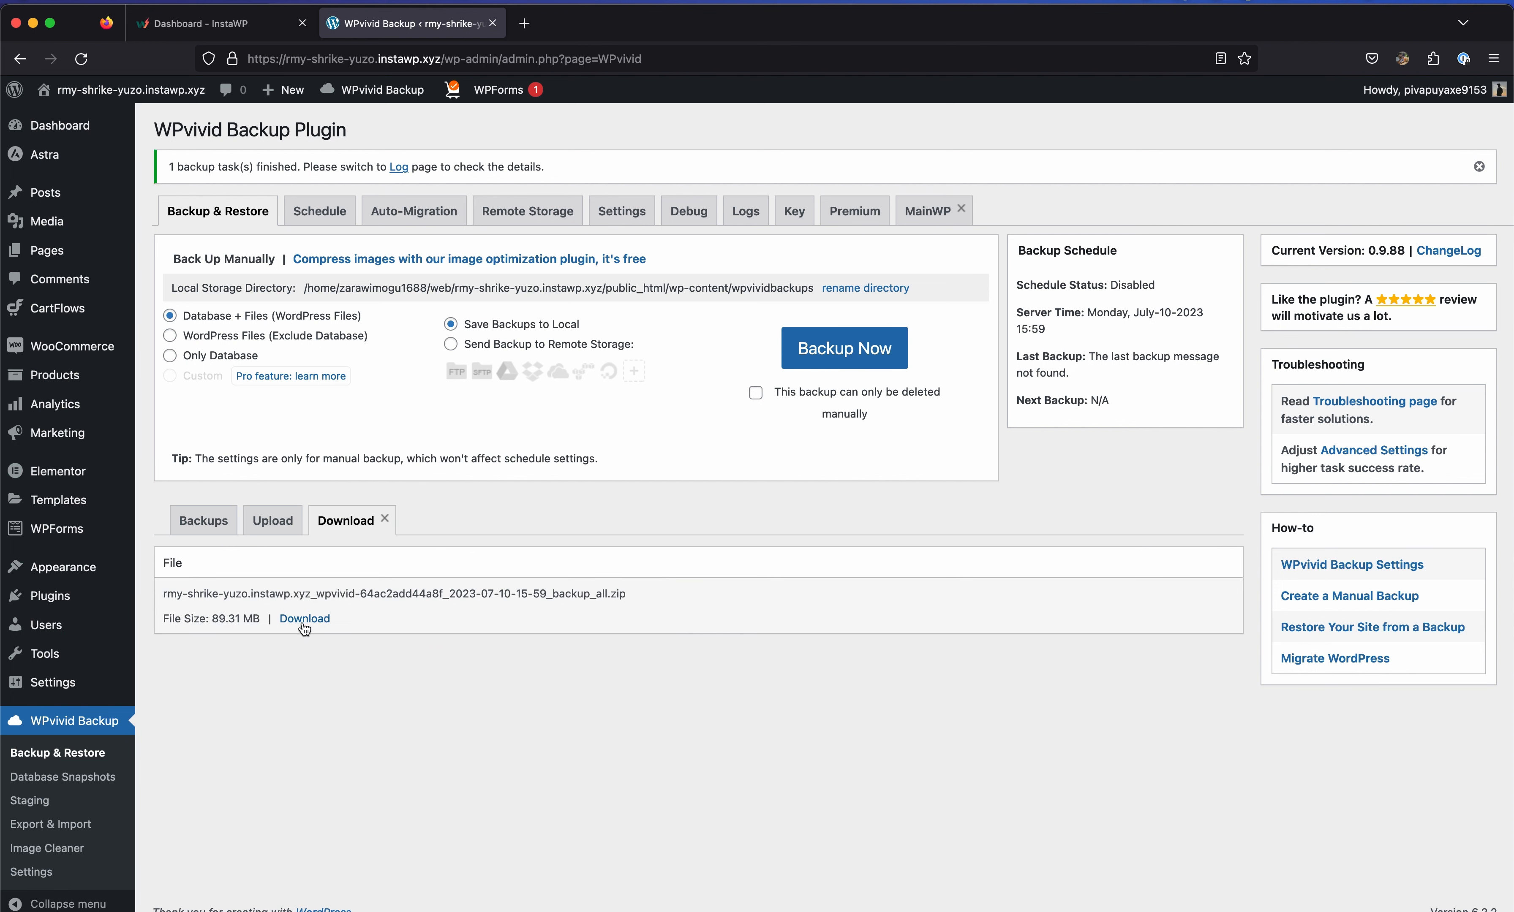
{"action": "left_click", "coordinate": [304, 620]}
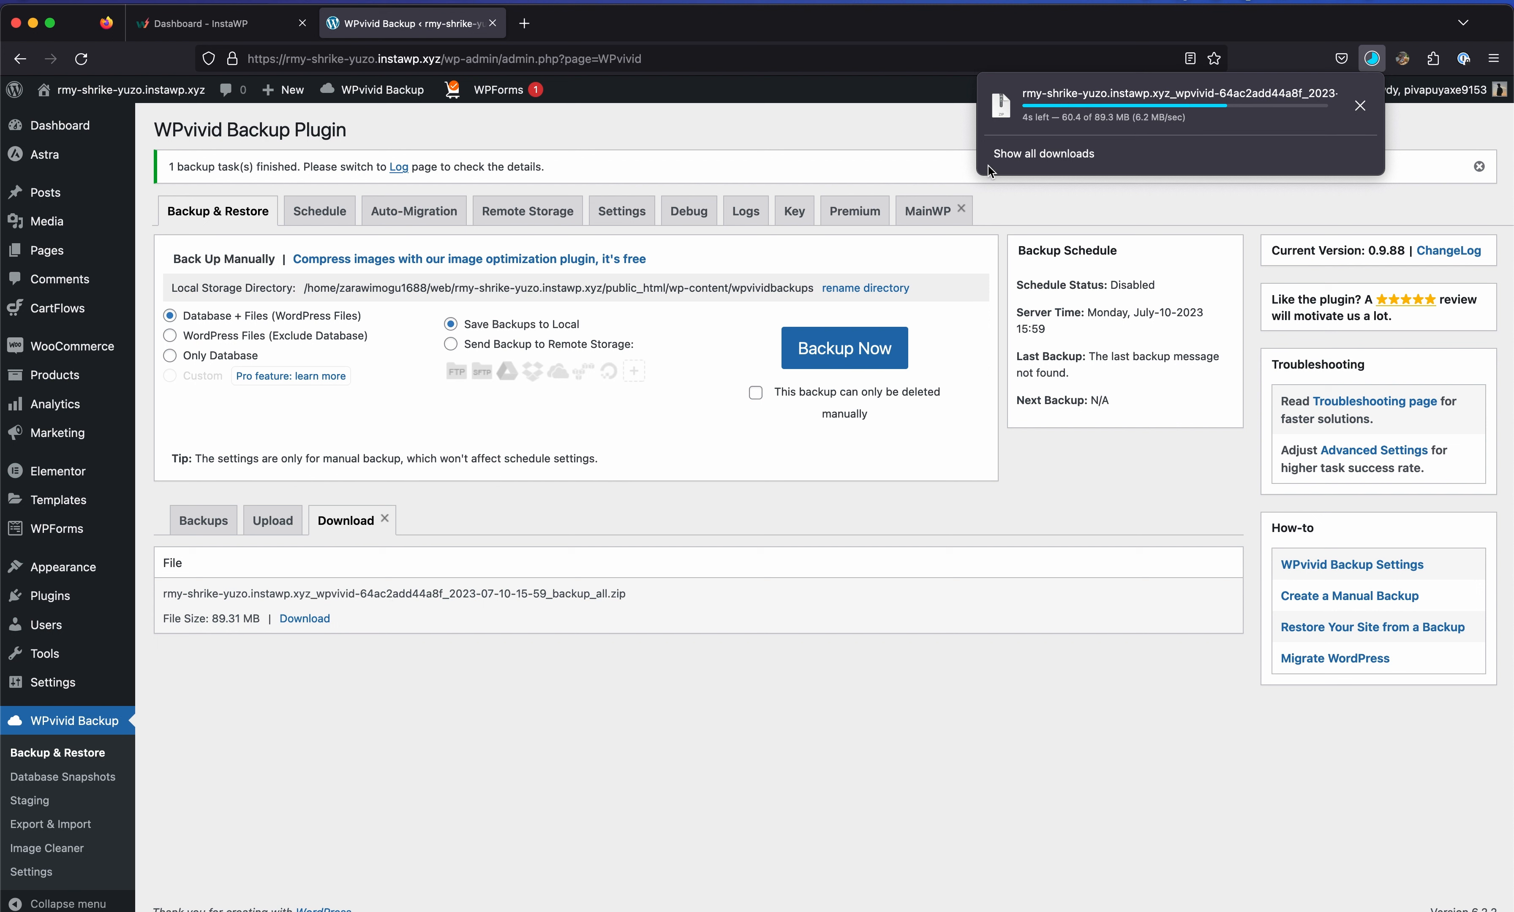
{"action": "left_click", "coordinate": [530, 27]}
Load the wpdev.test admin dashboard and look over the local site's current front page.
{"action": "type", "text": "wpdev.test/wp-admin/"}
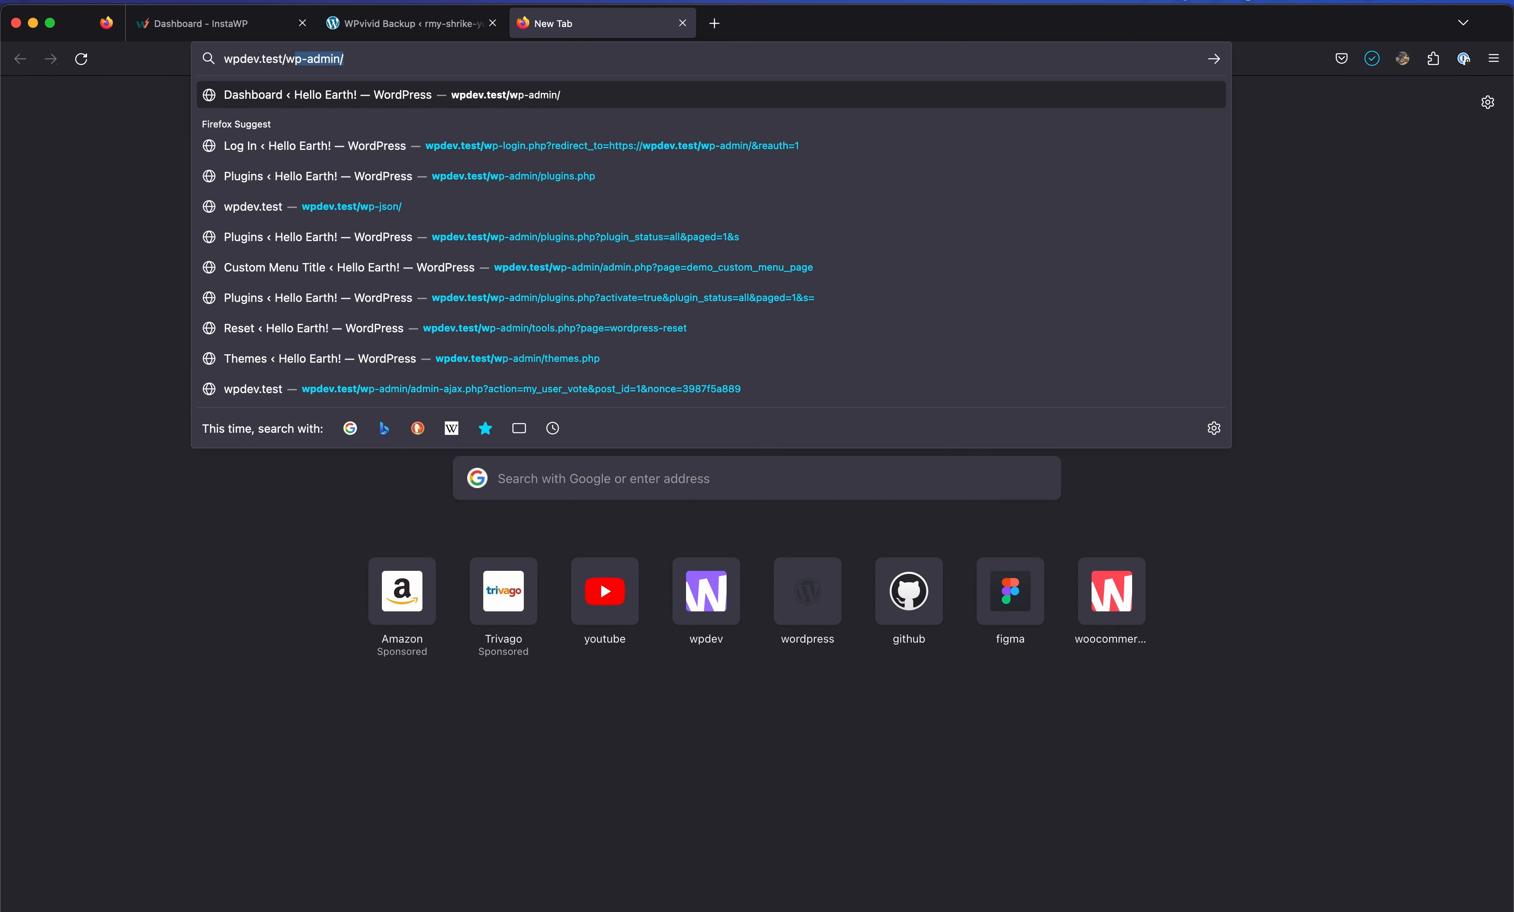
{"action": "key", "text": "Return"}
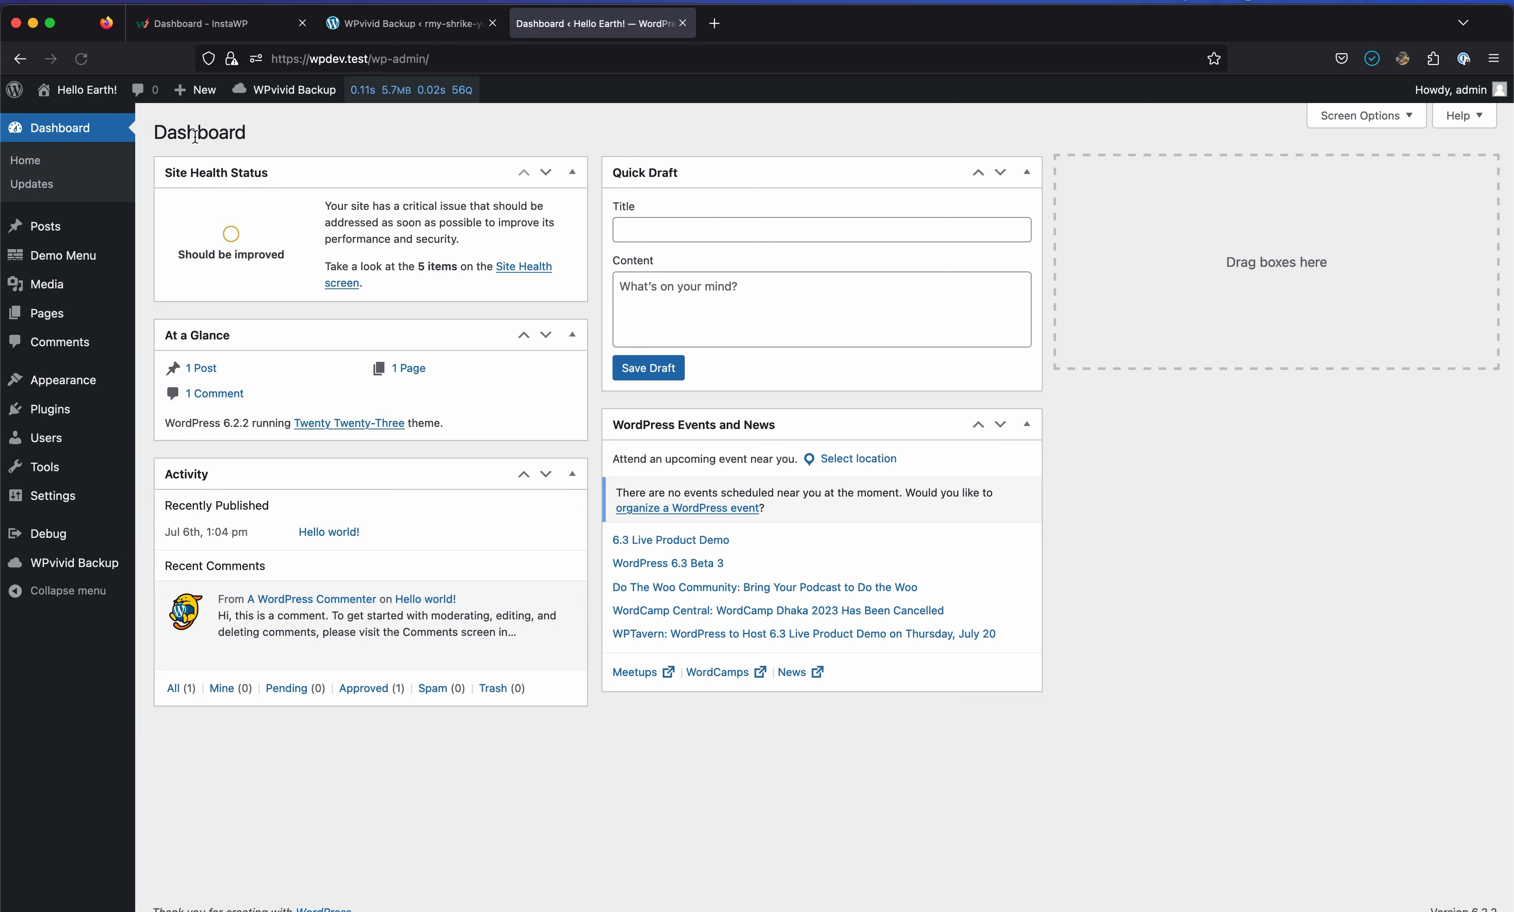
{"action": "left_click", "coordinate": [117, 93], "text": "super"}
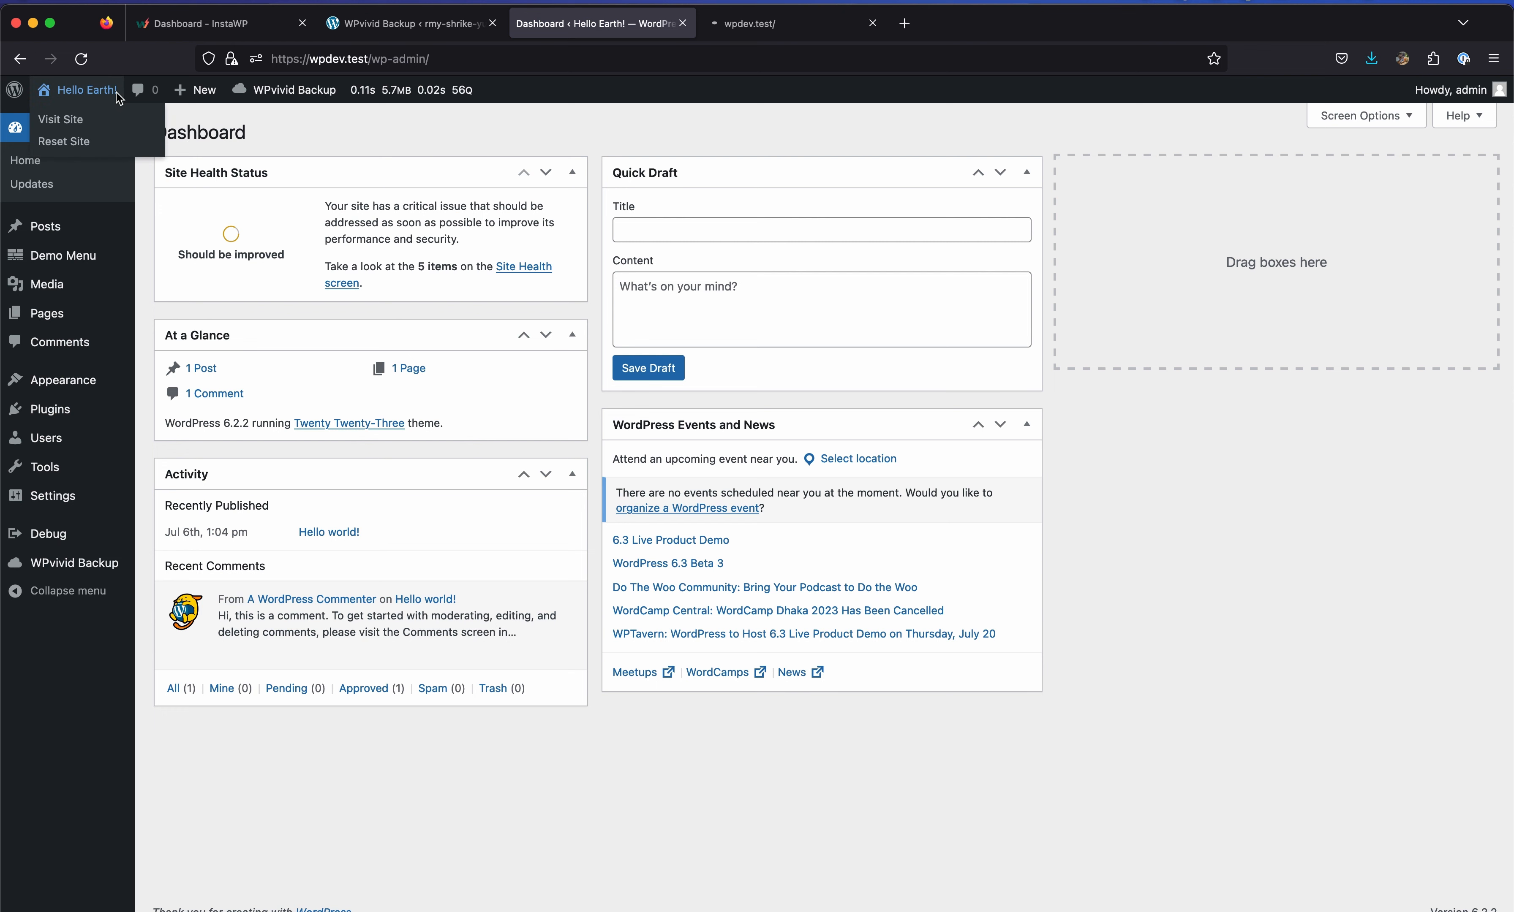
{"action": "left_click", "coordinate": [820, 31]}
{"action": "scroll", "coordinate": [633, 339], "scroll_direction": "down", "scroll_amount": 3}
{"action": "scroll", "coordinate": [633, 245], "scroll_direction": "up", "scroll_amount": 4}
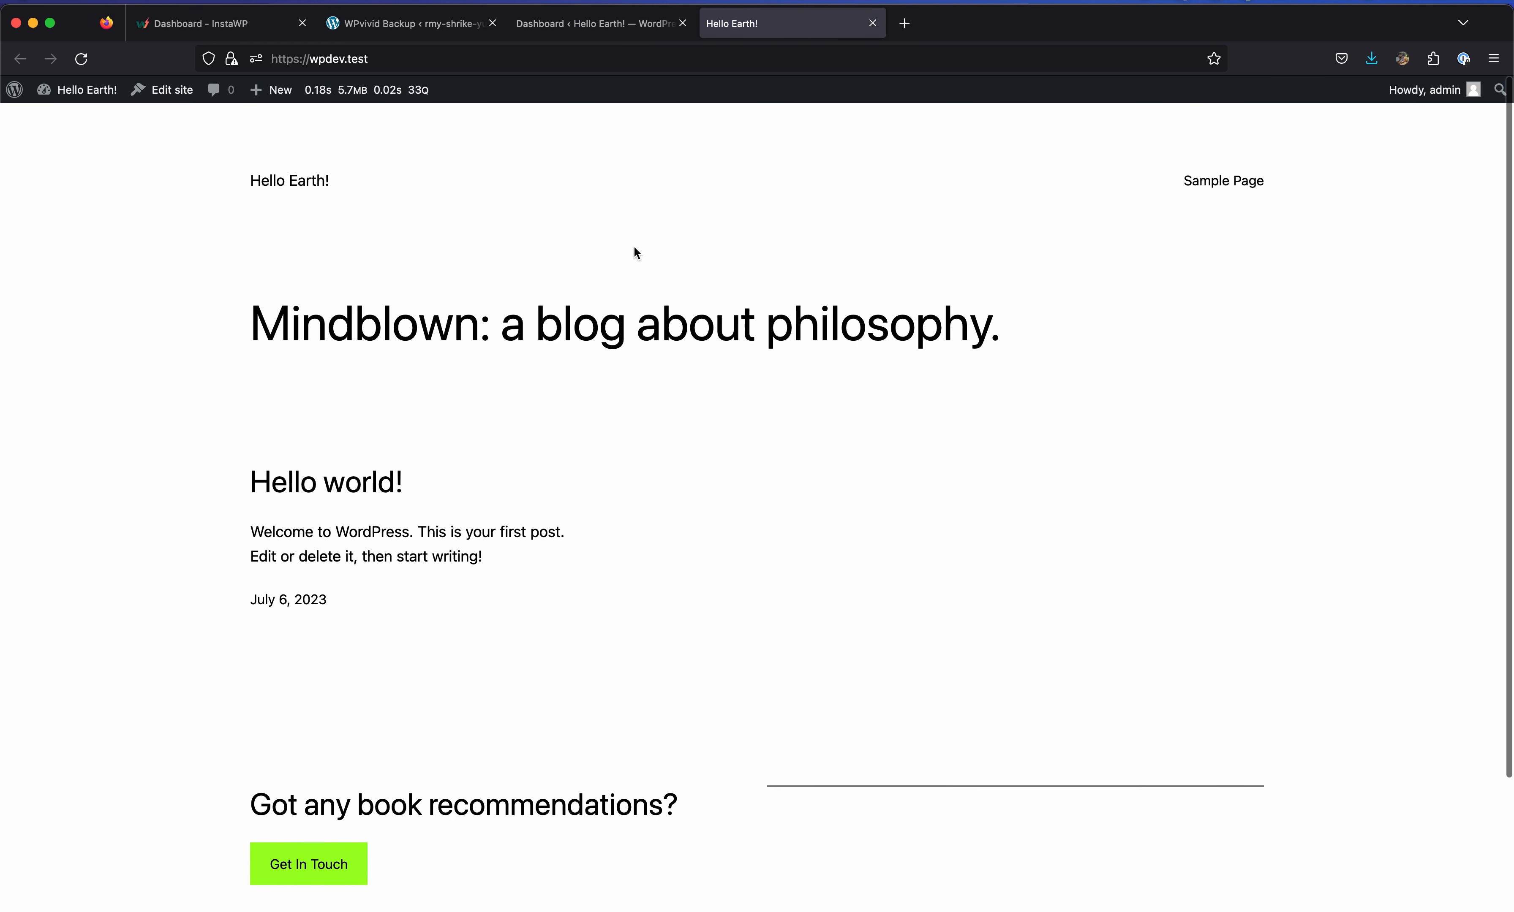
Review the local site's installed themes and its plugins list, including WPvivid Backup Plugin 0.9.88.
{"action": "left_click", "coordinate": [633, 24]}
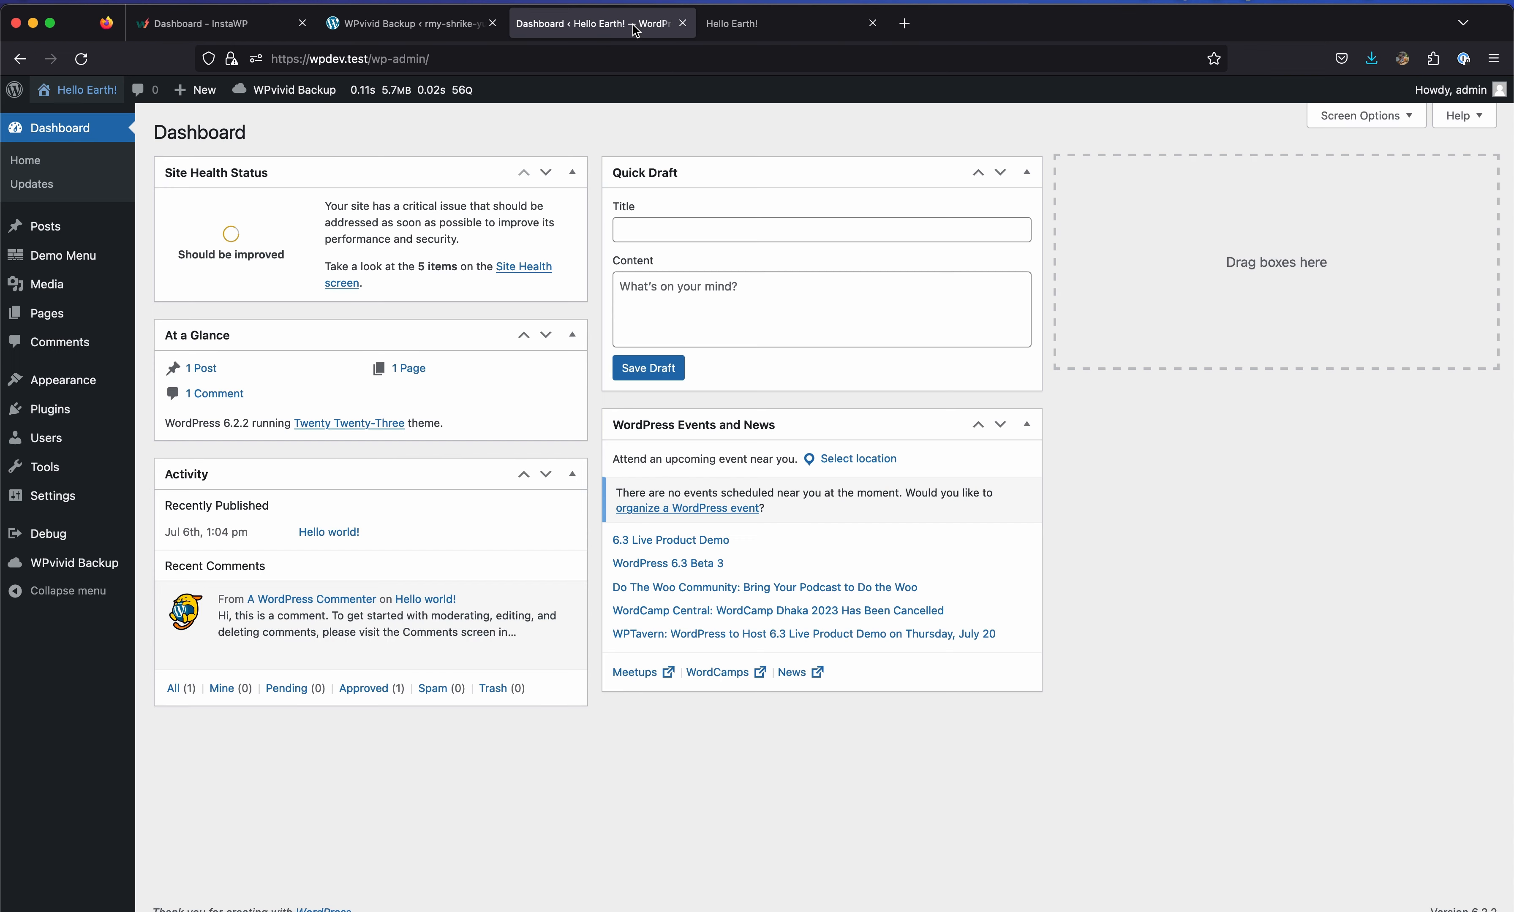
{"action": "left_click", "coordinate": [80, 378]}
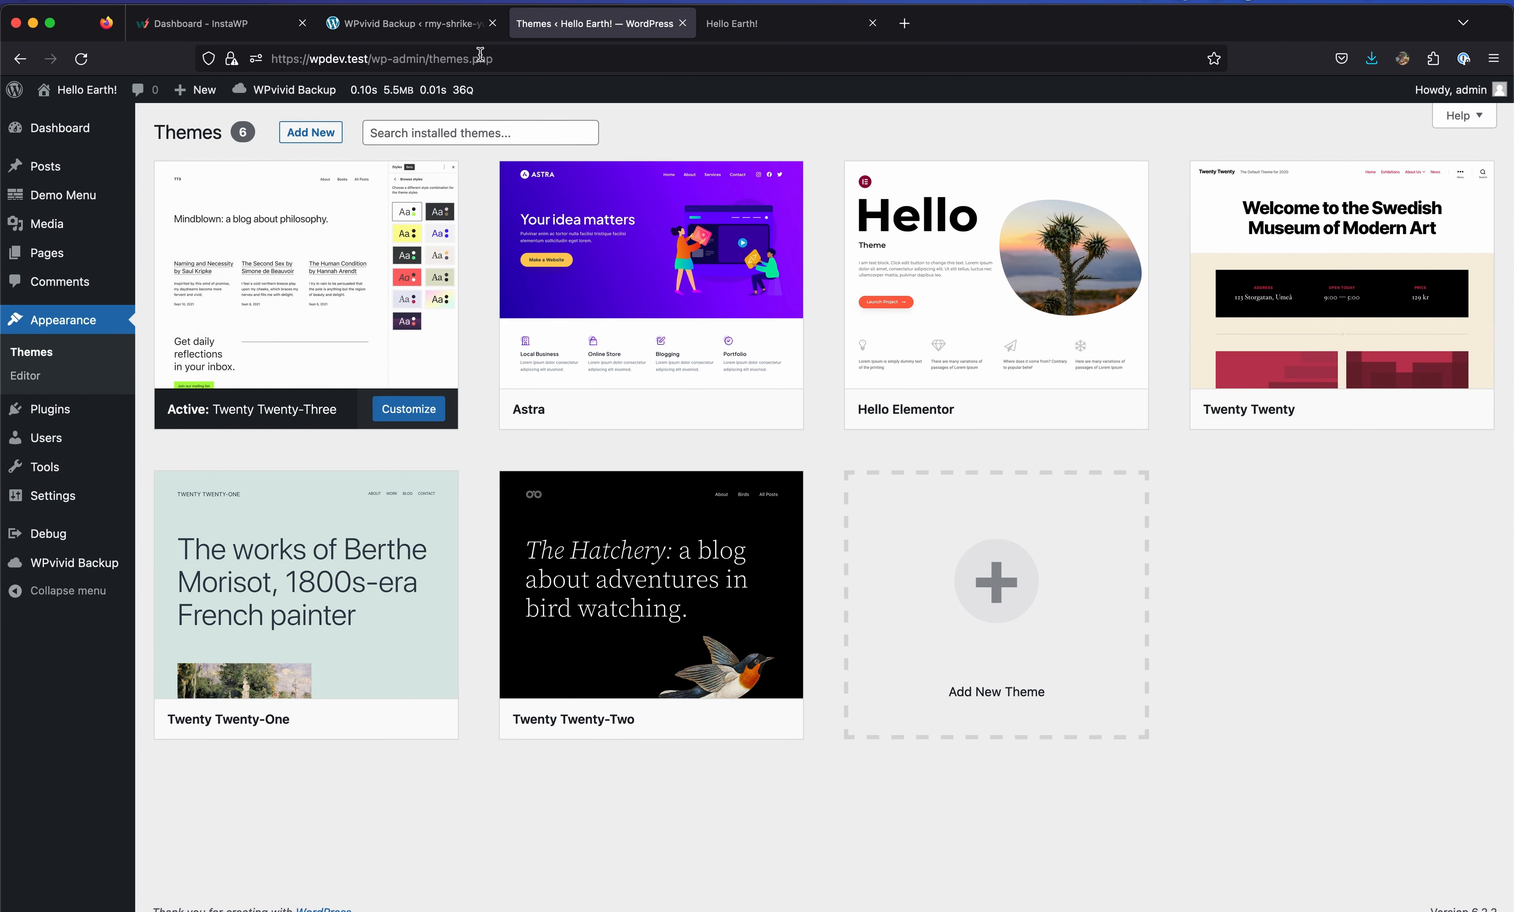
{"action": "left_click", "coordinate": [49, 409]}
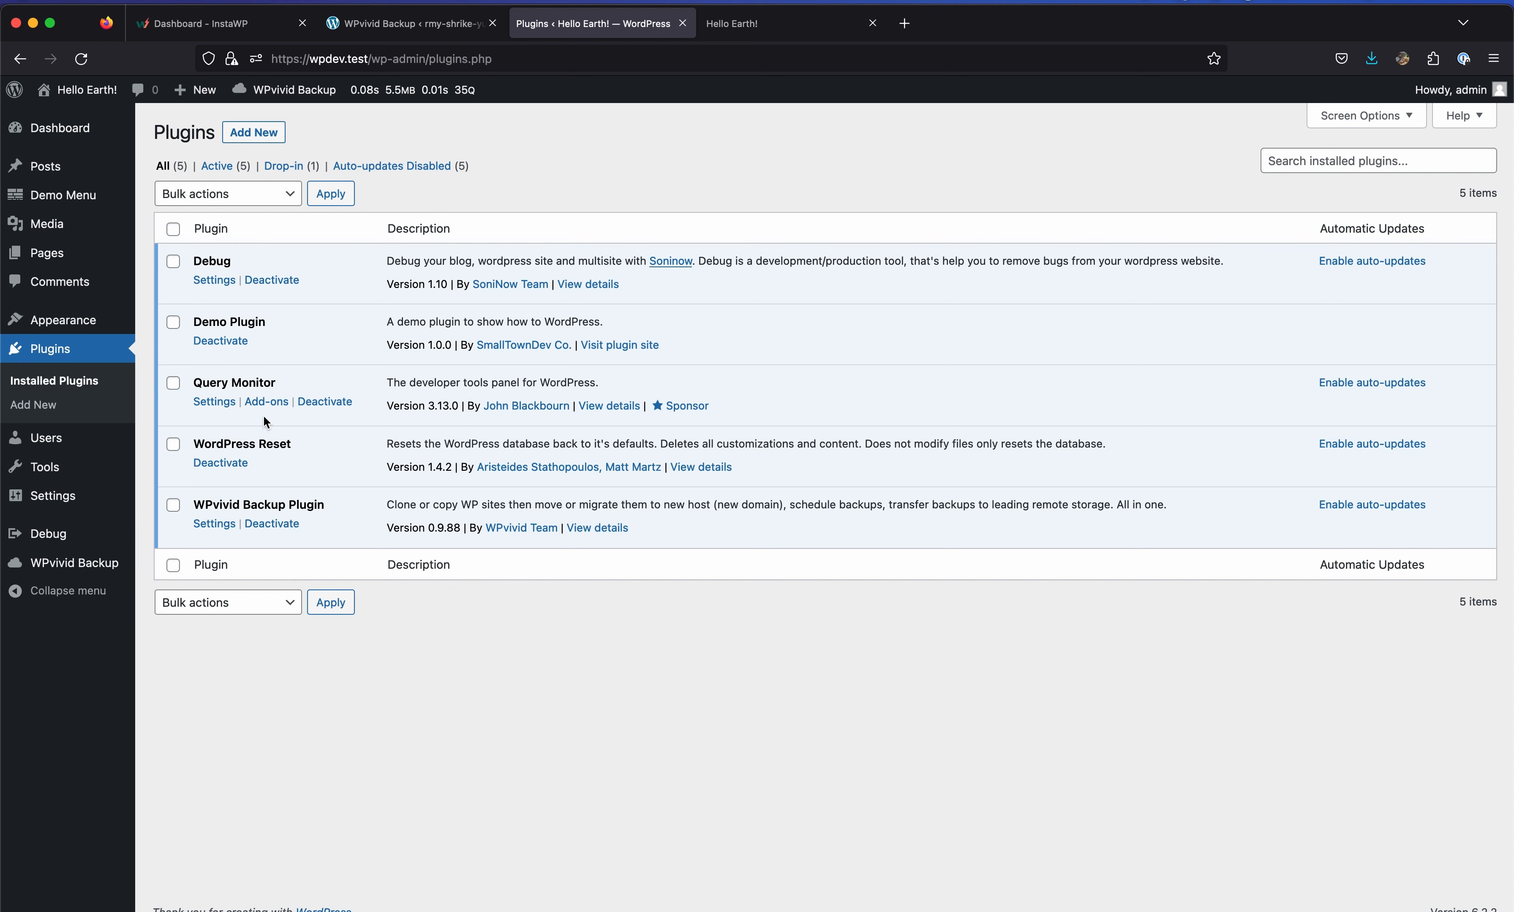
Upload the downloaded InstaWP backup zip through WPvivid Backup's Upload tab on the local site.
{"action": "left_click", "coordinate": [101, 565]}
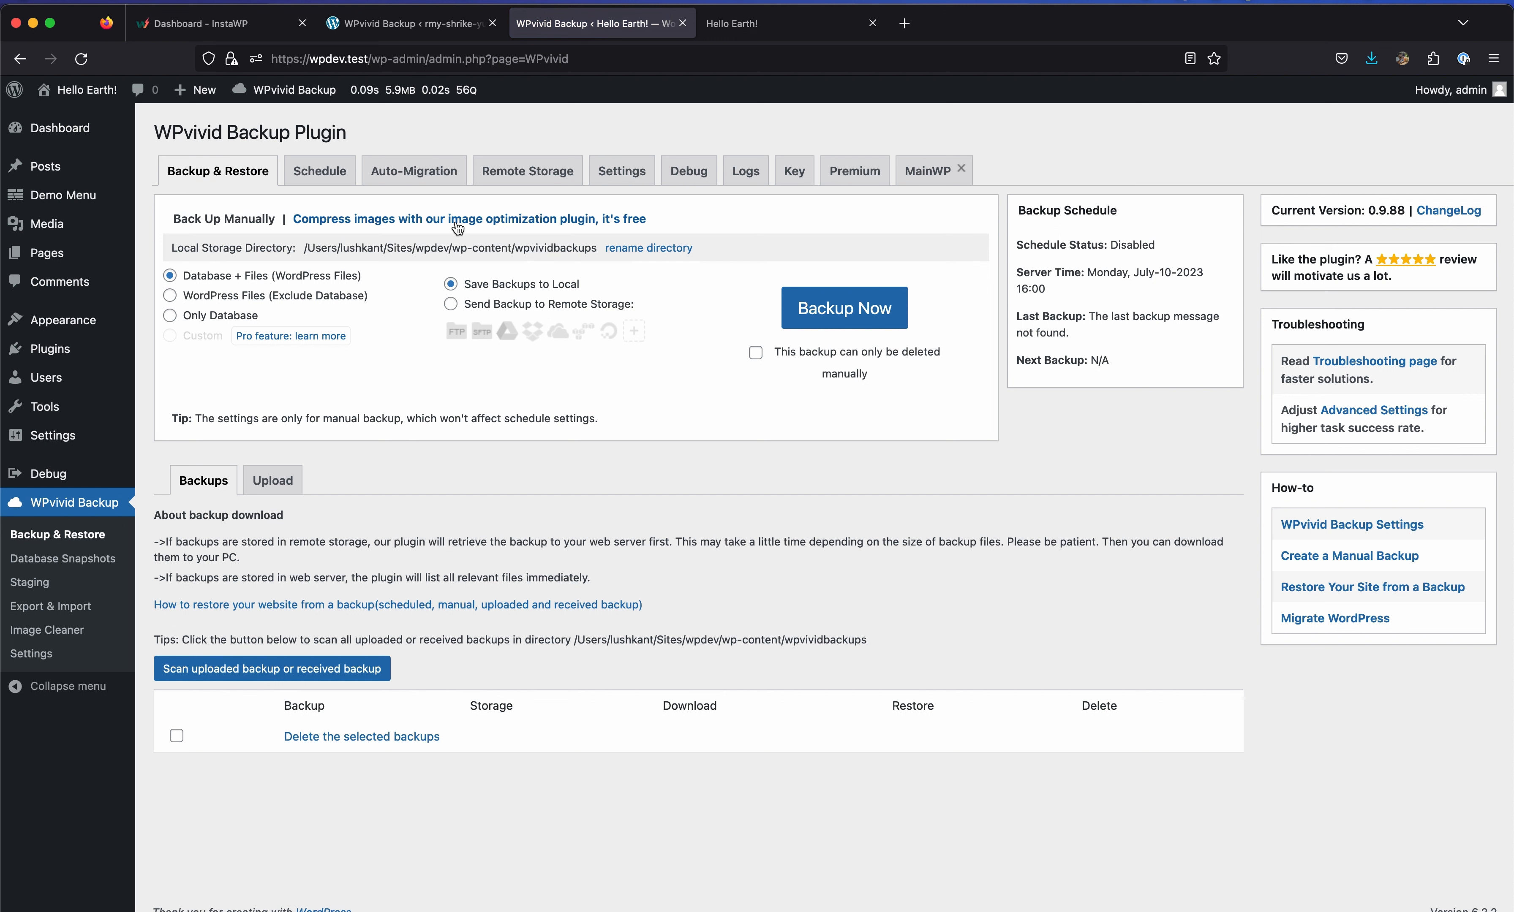
{"action": "left_click", "coordinate": [276, 486]}
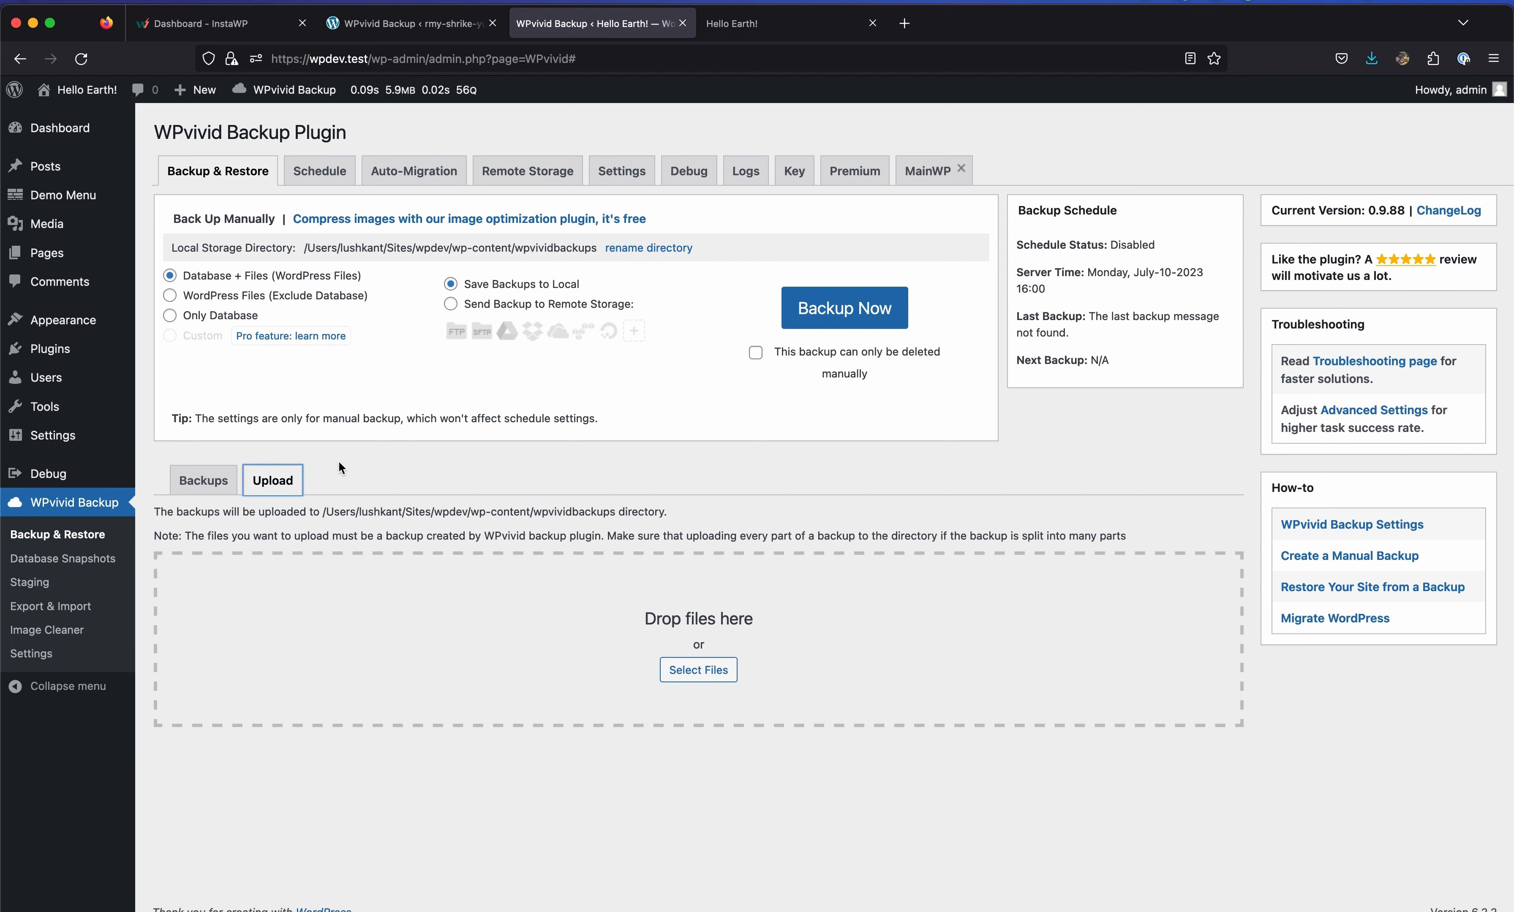
{"action": "left_click", "coordinate": [1372, 58]}
{"action": "left_click_drag", "start_coordinate": [1271, 91], "coordinate": [602, 628]}
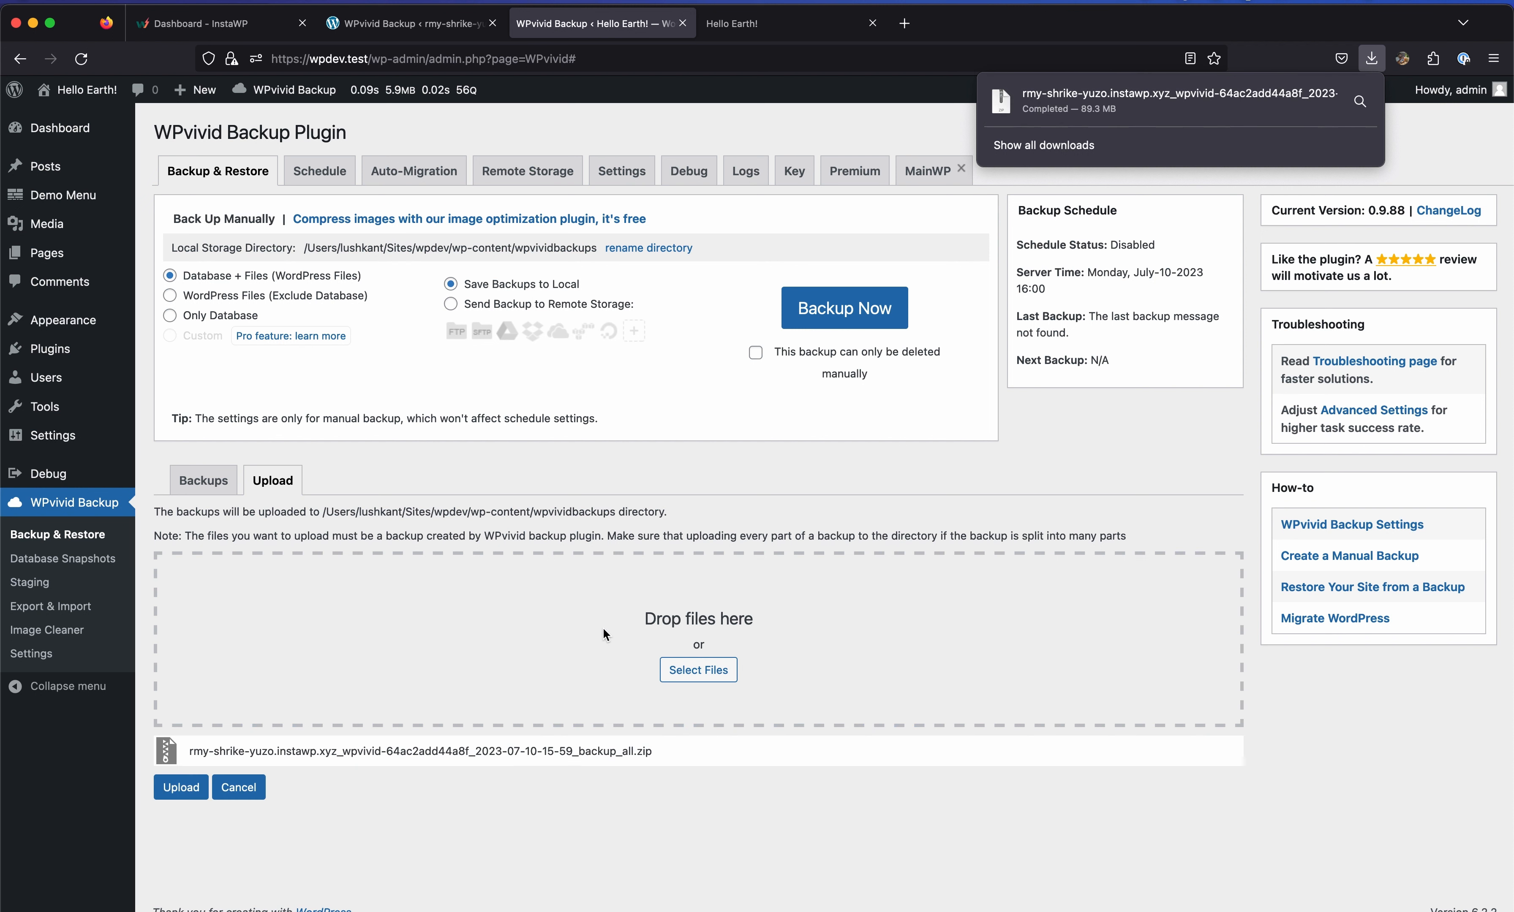
{"action": "left_click", "coordinate": [683, 541]}
{"action": "left_click", "coordinate": [181, 788]}
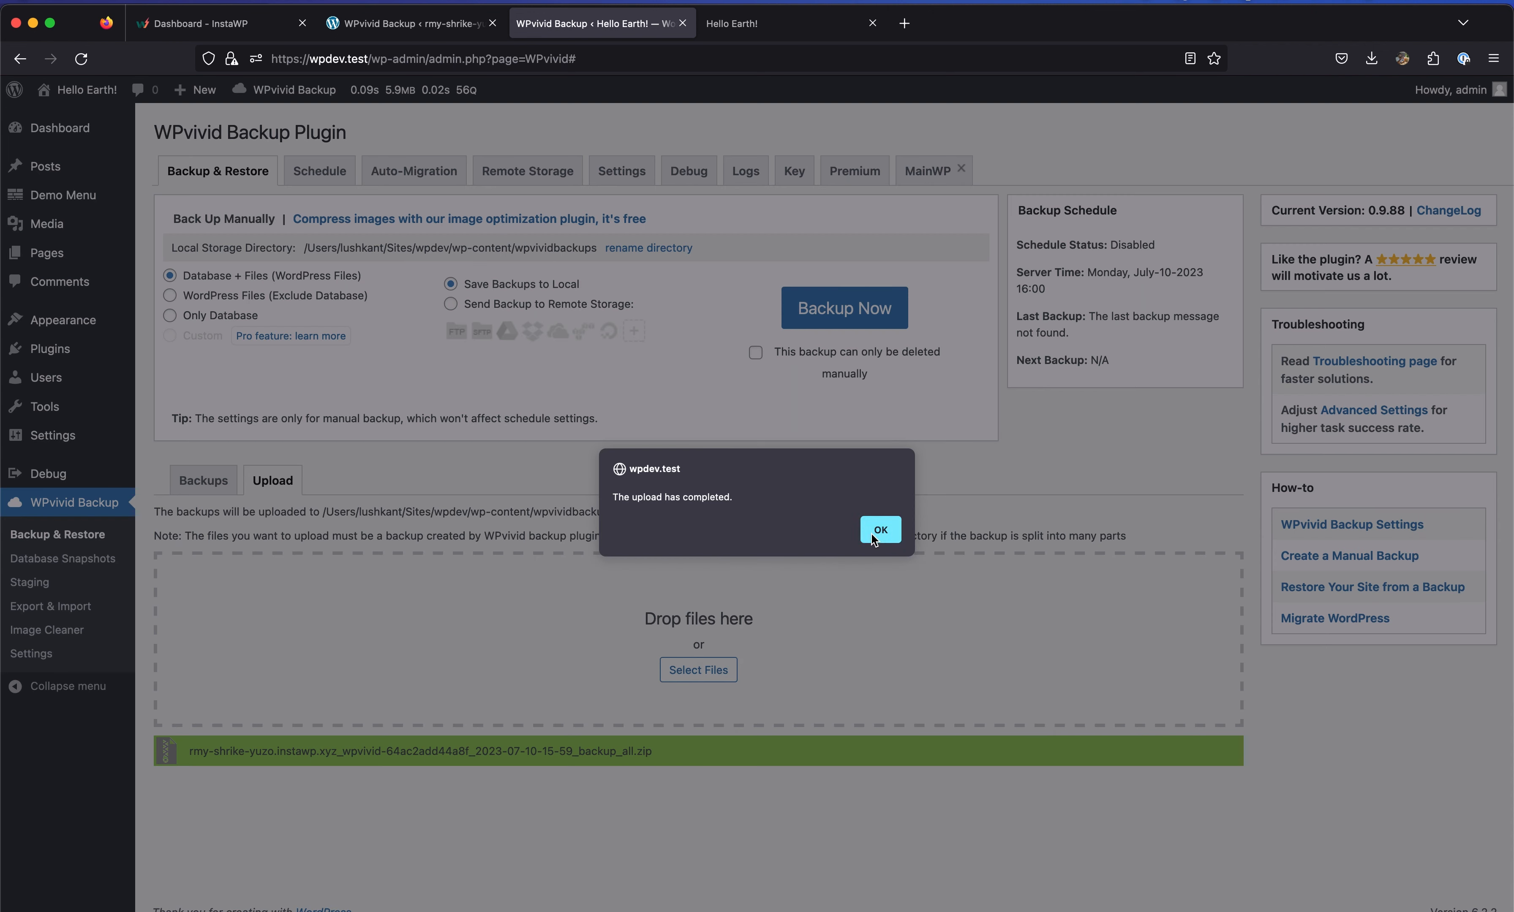
{"action": "left_click", "coordinate": [874, 532]}
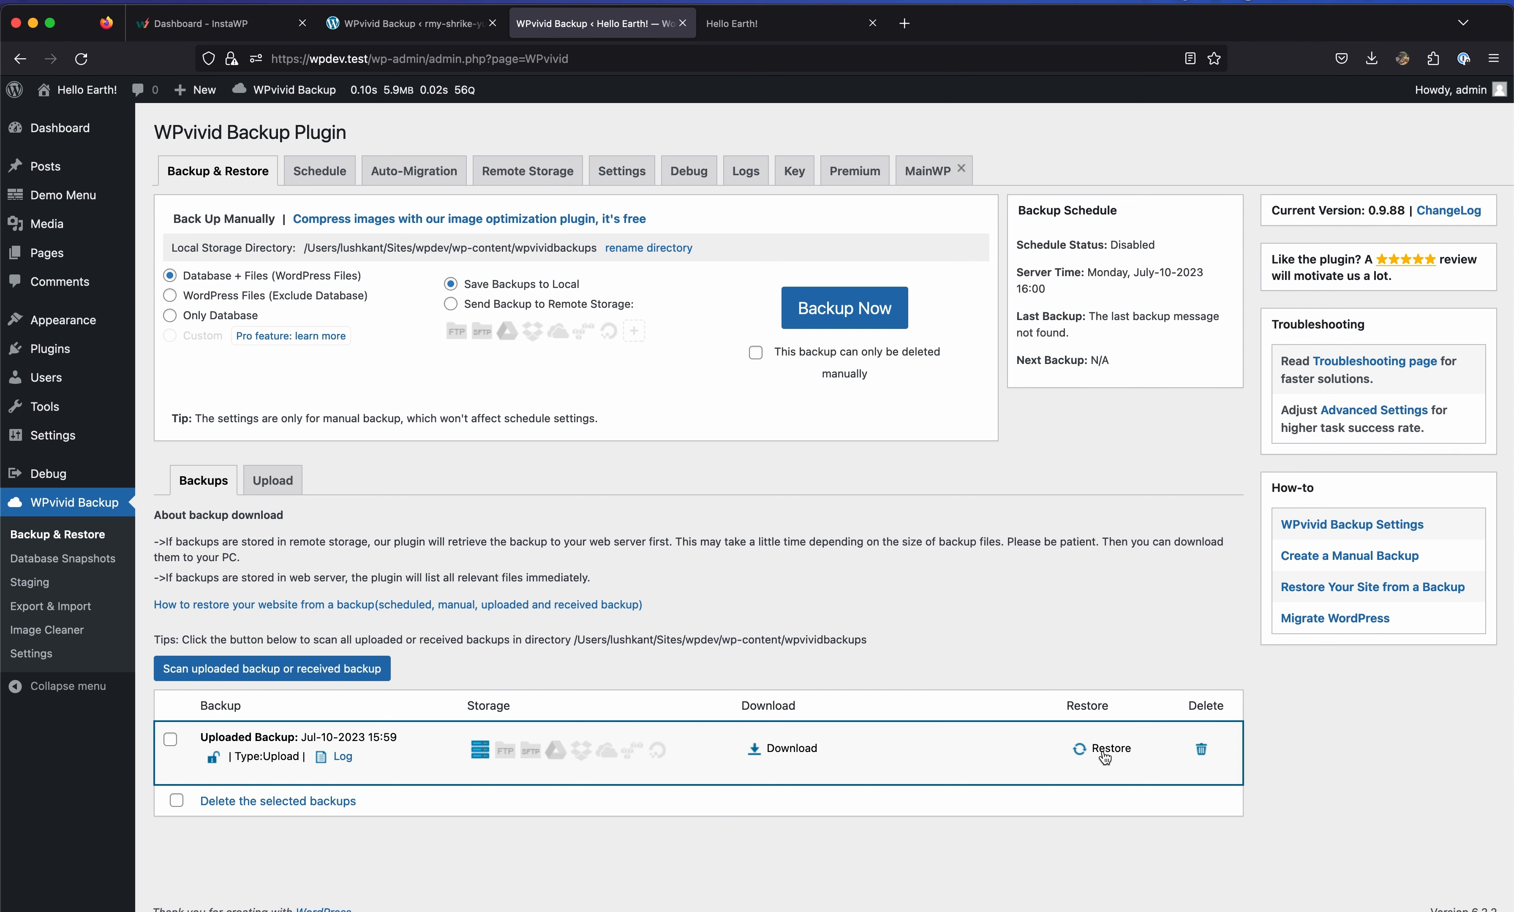
Restore wpdev.test from the uploaded Jul-10-2023 15:59 backup and confirm the successful completion.
{"action": "left_click", "coordinate": [1104, 750]}
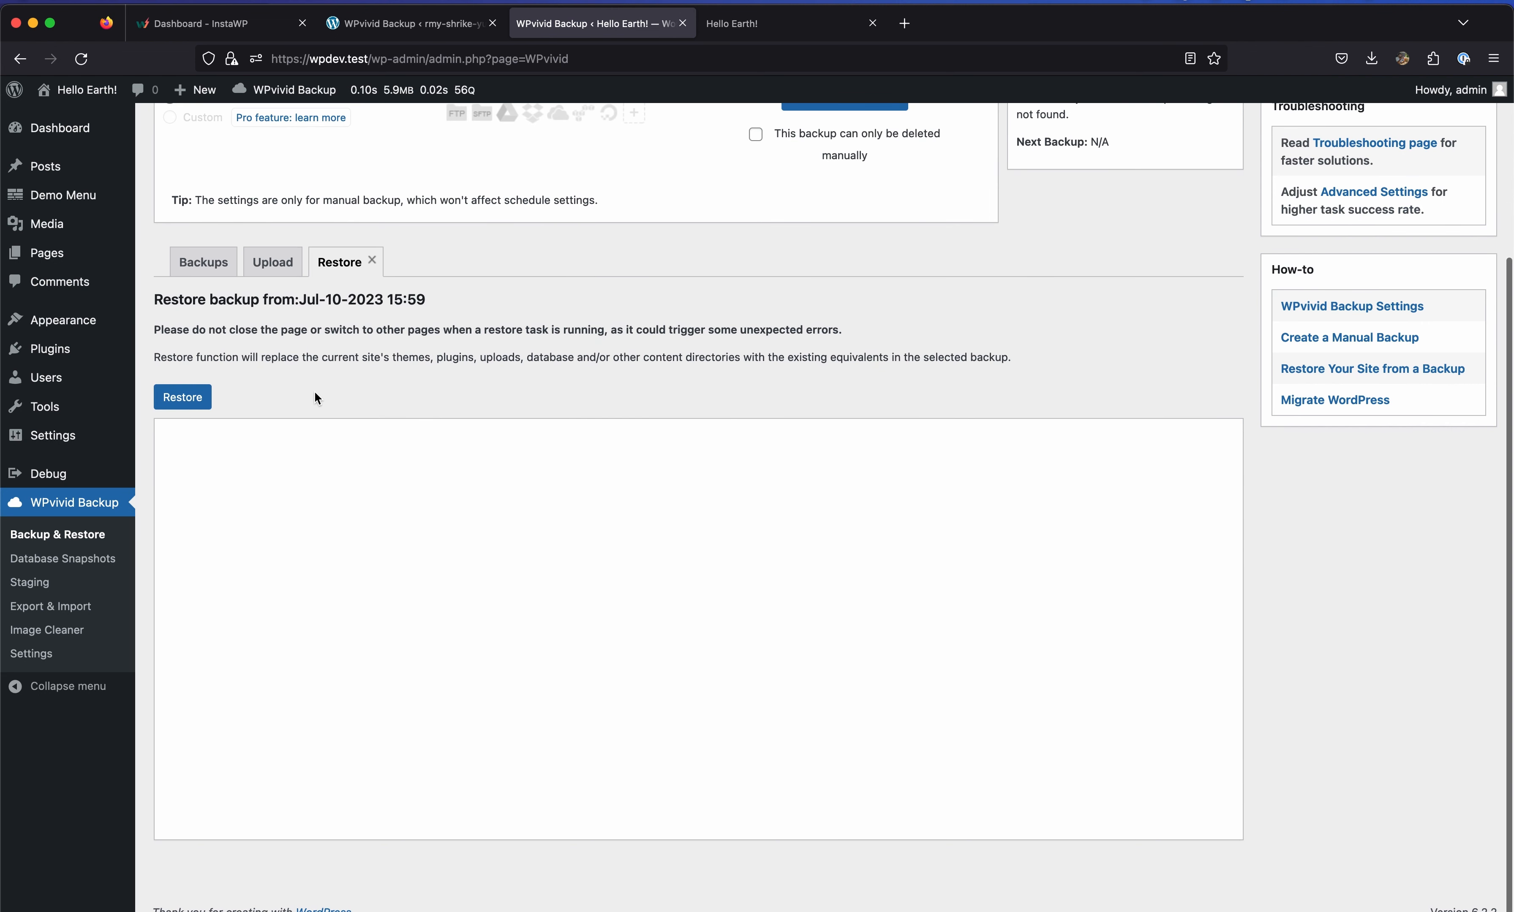
{"action": "left_click", "coordinate": [200, 396]}
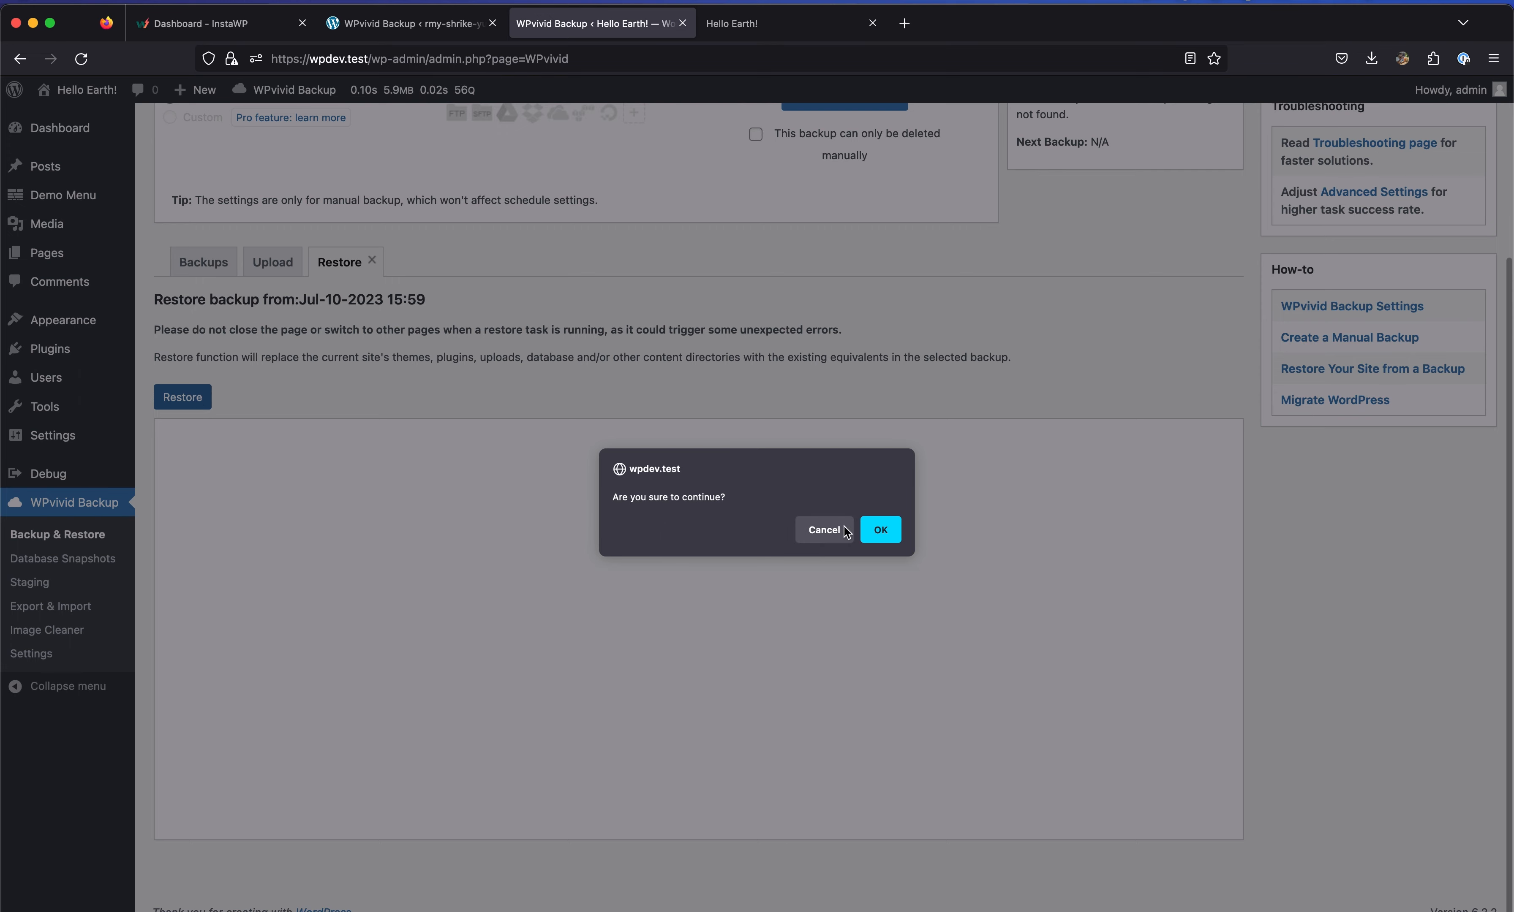
{"action": "left_click", "coordinate": [883, 528]}
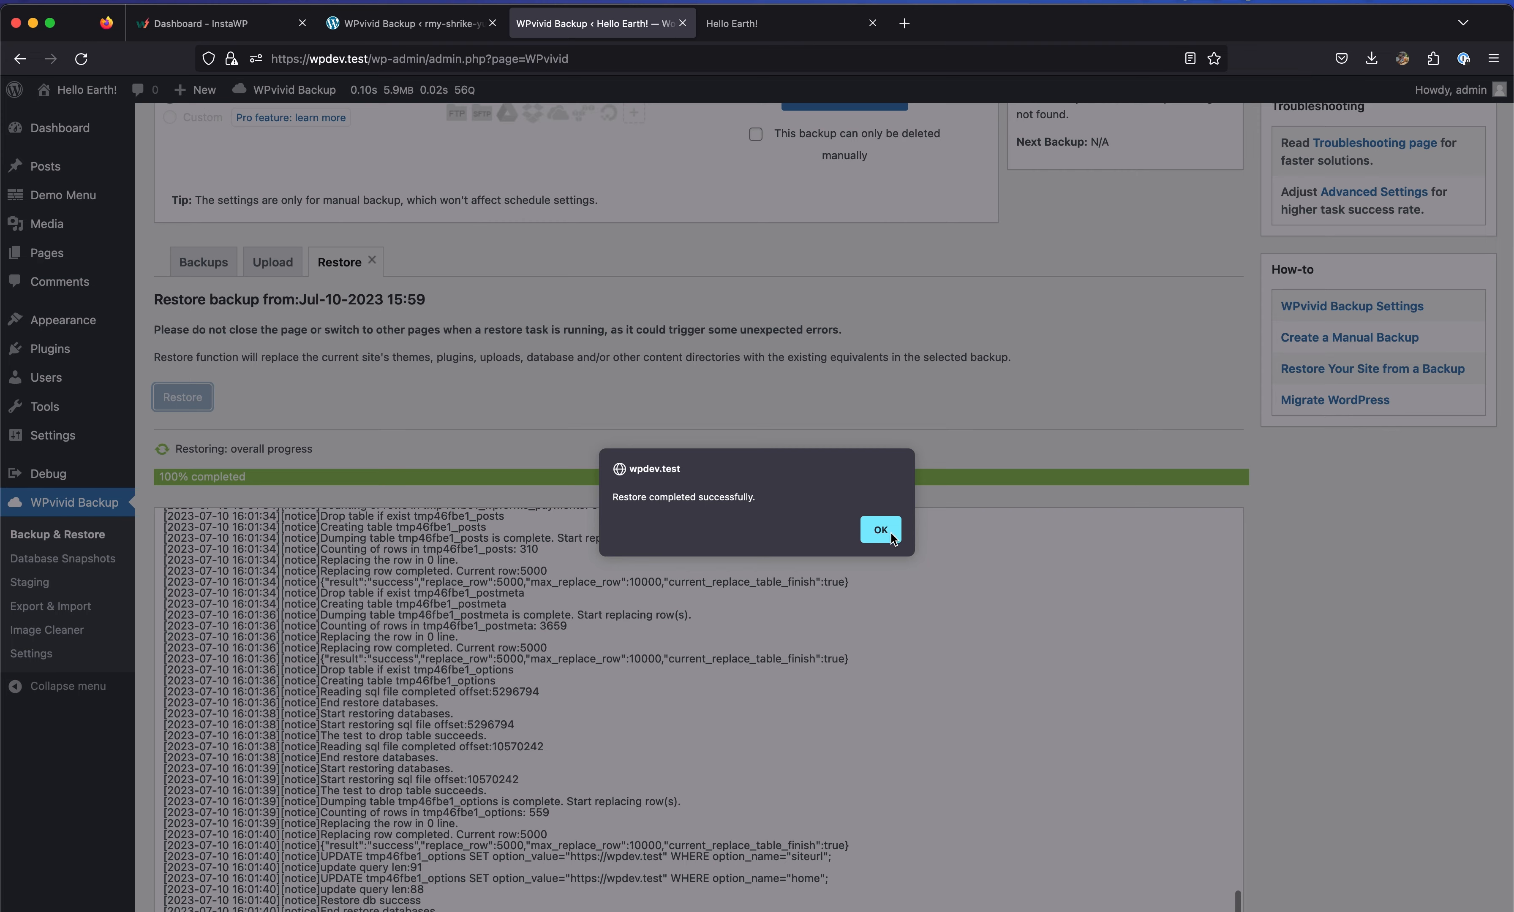
{"action": "left_click", "coordinate": [889, 532]}
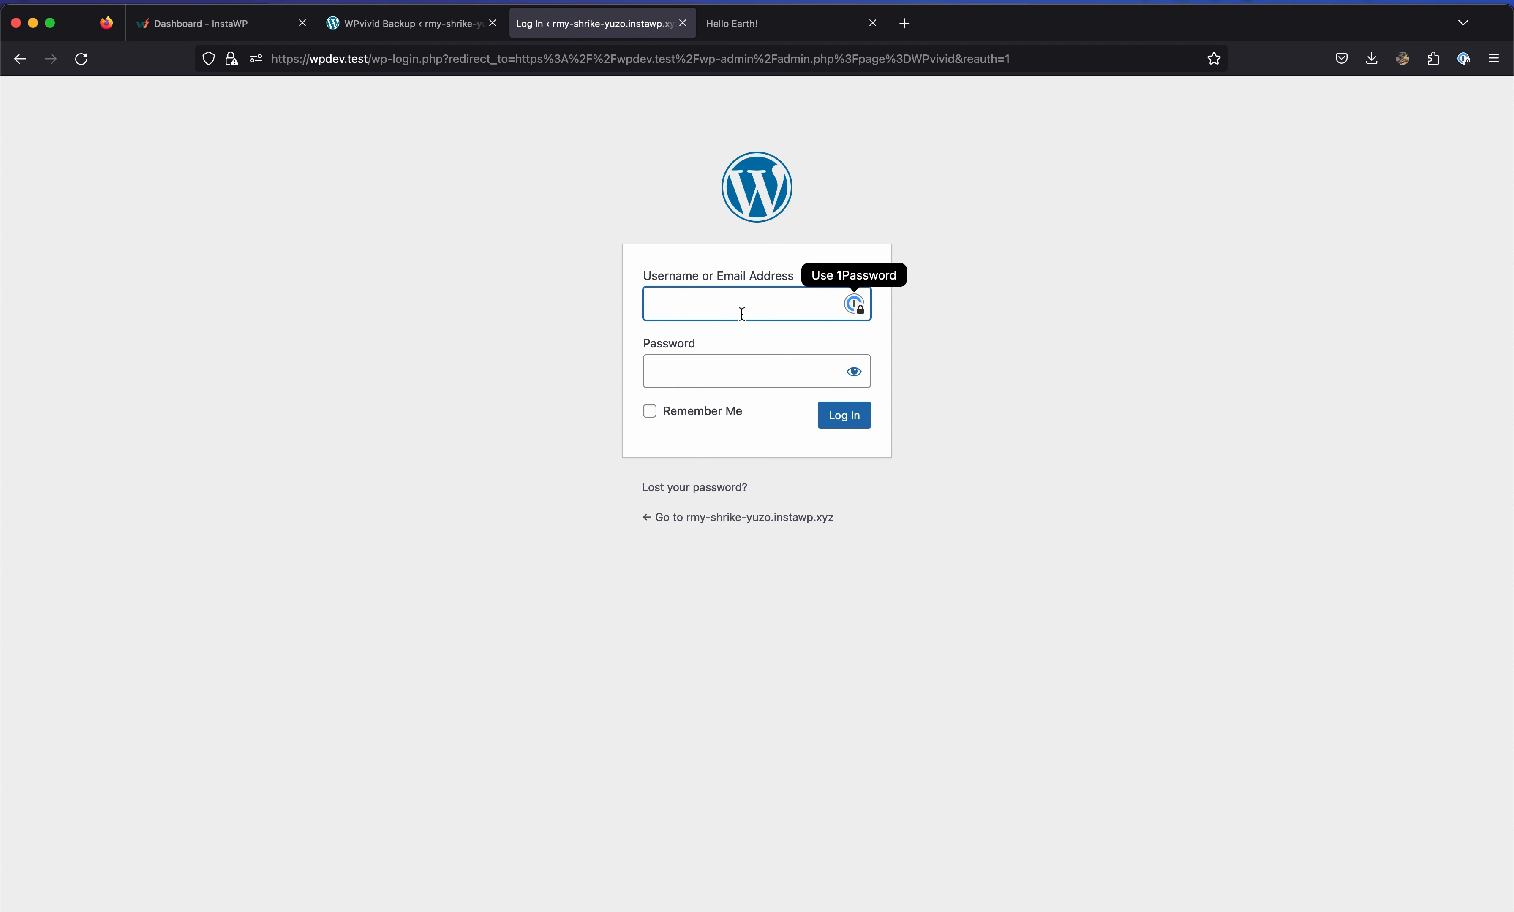
Log in to the restored wpdev.test site with the restored account's username and password.
{"action": "type", "text": "test"}
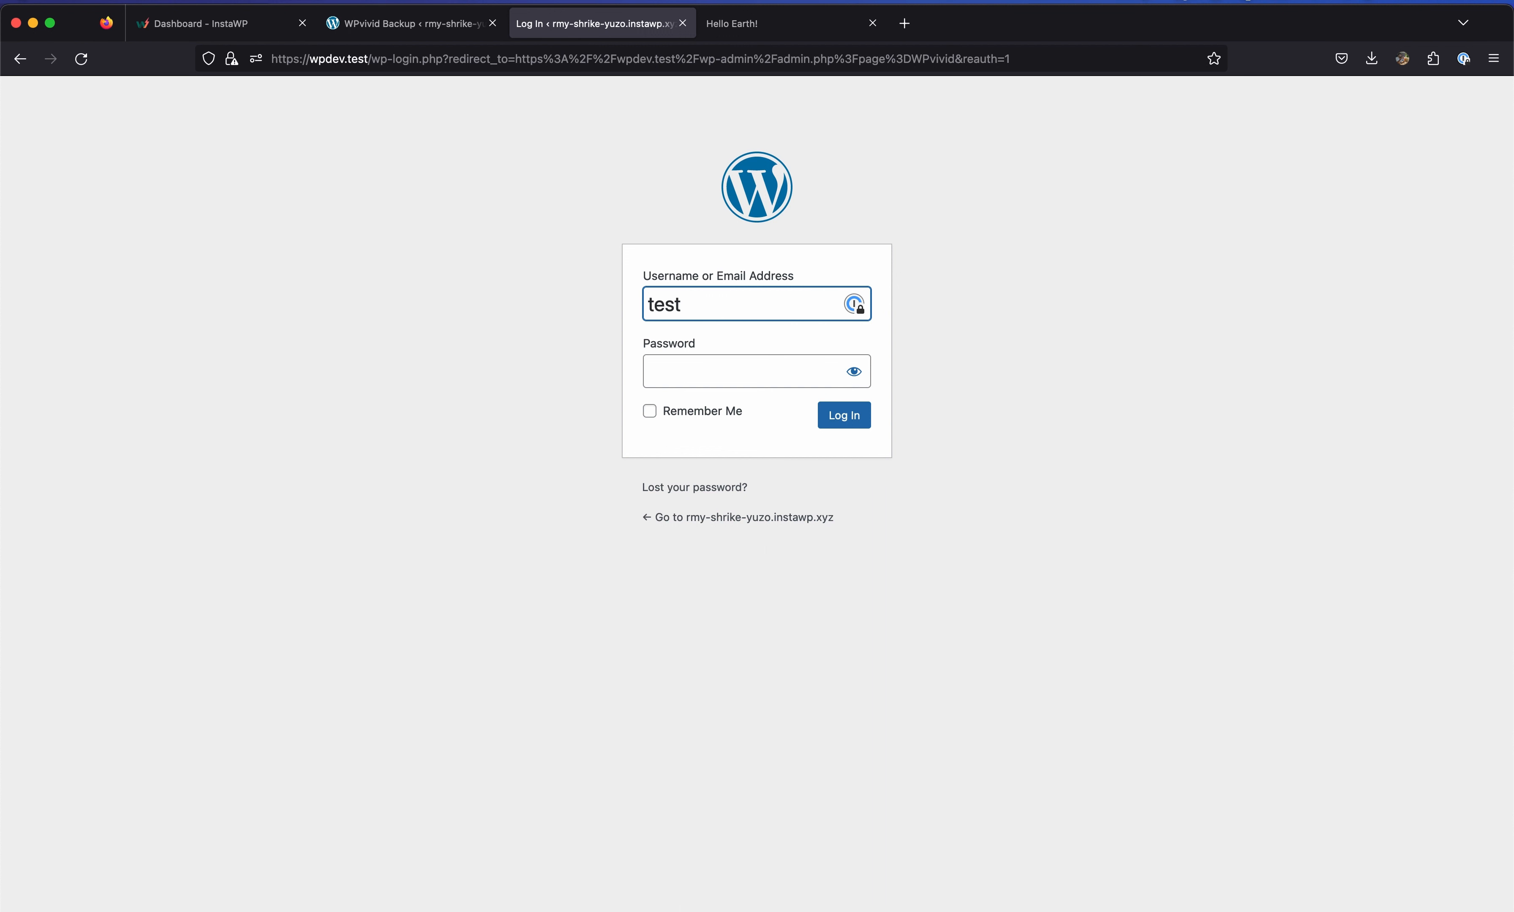
{"action": "type", "text": "user"}
{"action": "key", "text": "Tab"}
{"action": "type", "text": "password1"}
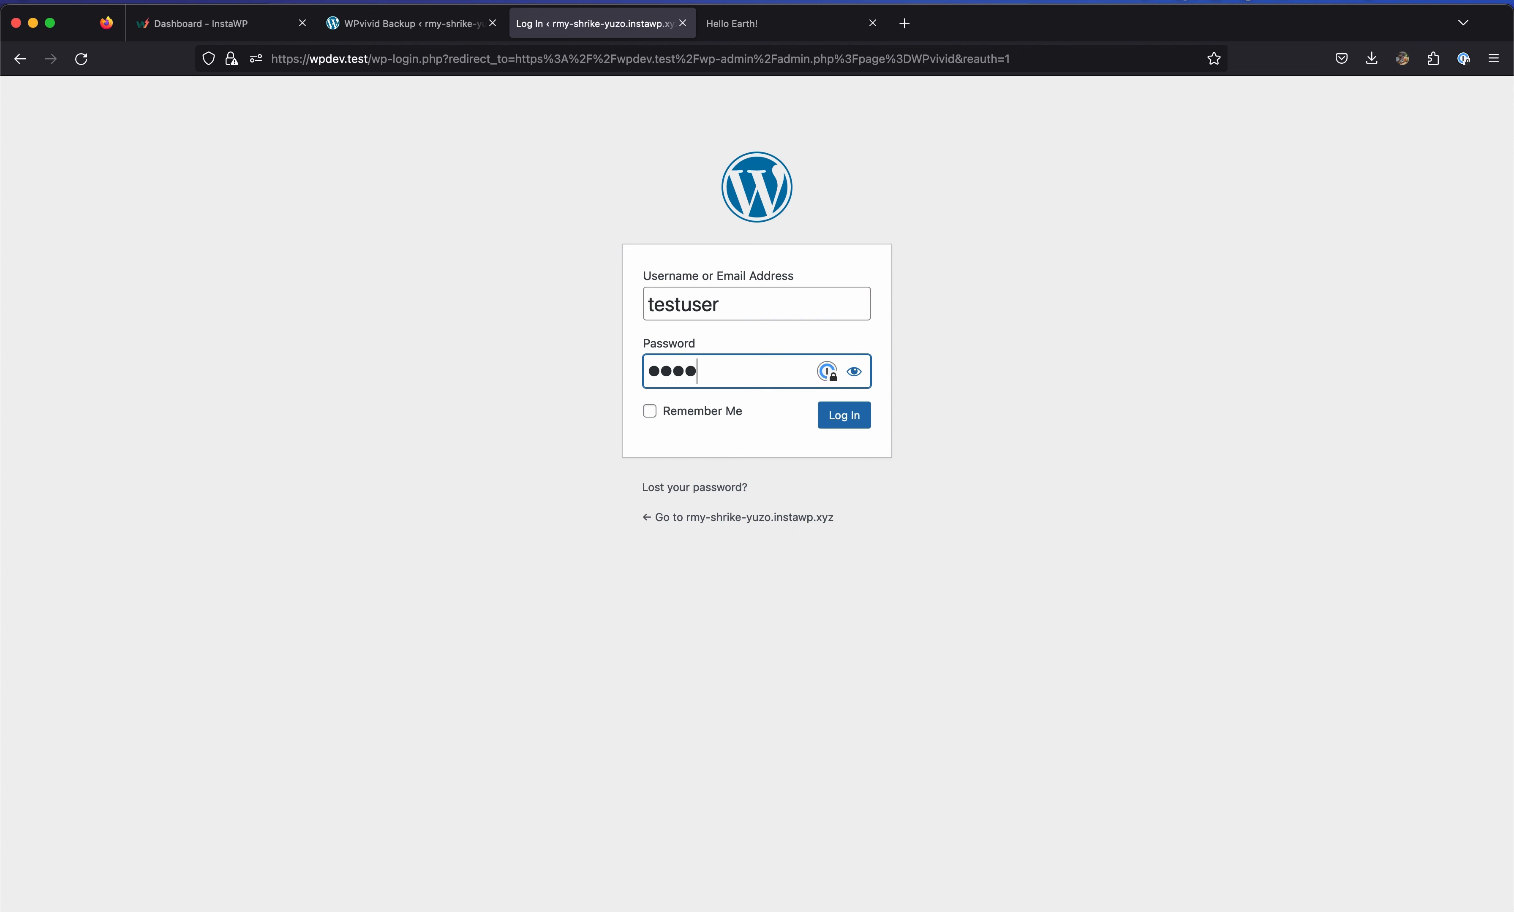
{"action": "left_click", "coordinate": [852, 424]}
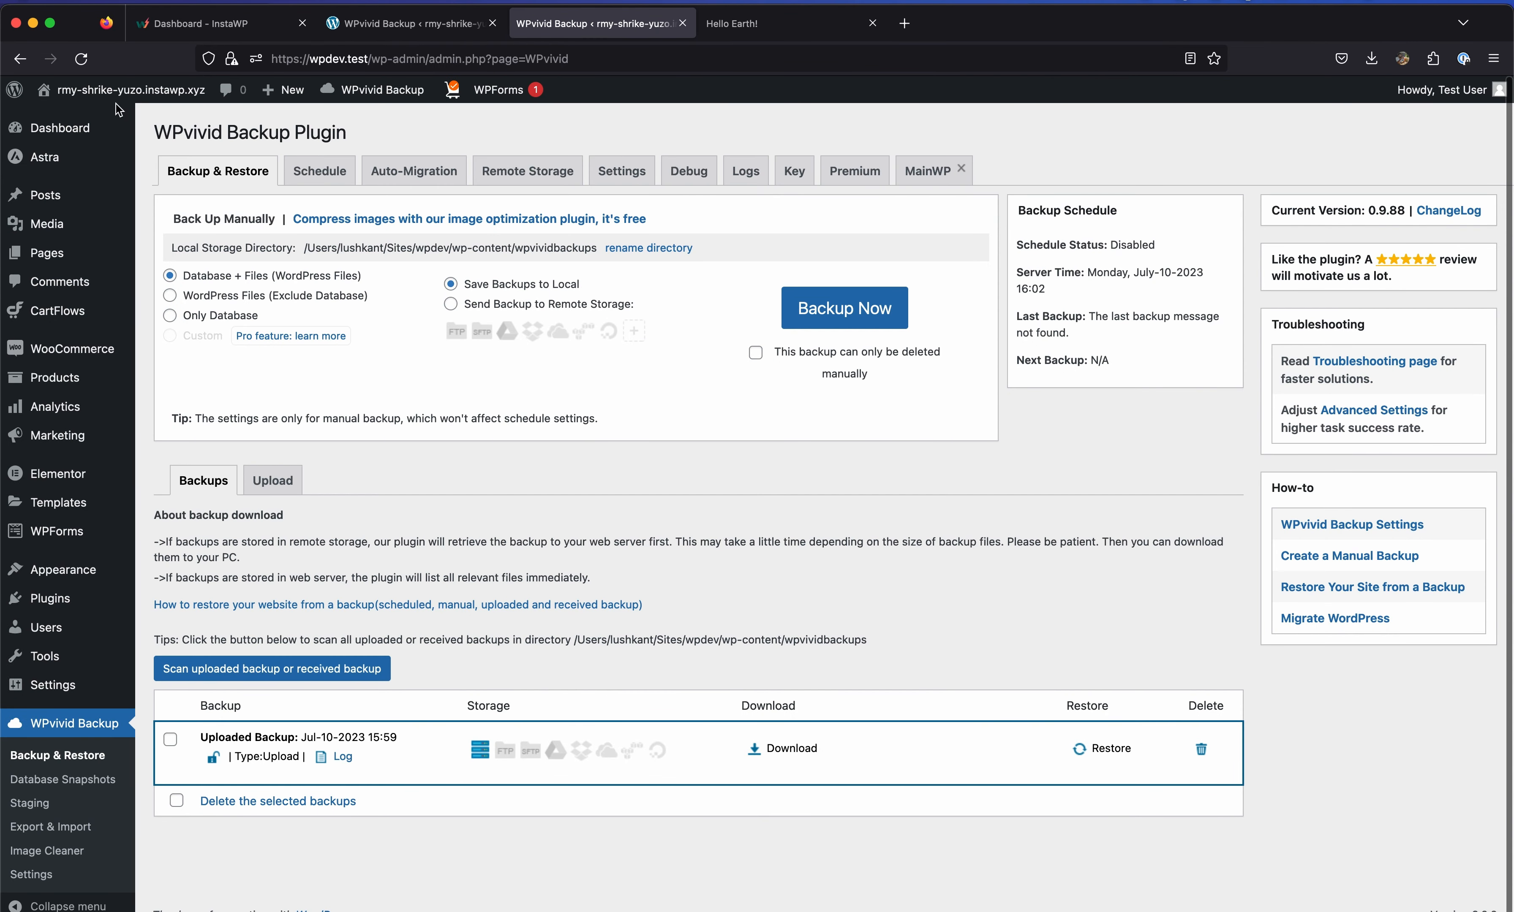
{"action": "left_click", "coordinate": [157, 92], "text": "super"}
Check the restored shop homepage on the front end, then return to the admin tab.
{"action": "left_click", "coordinate": [818, 28]}
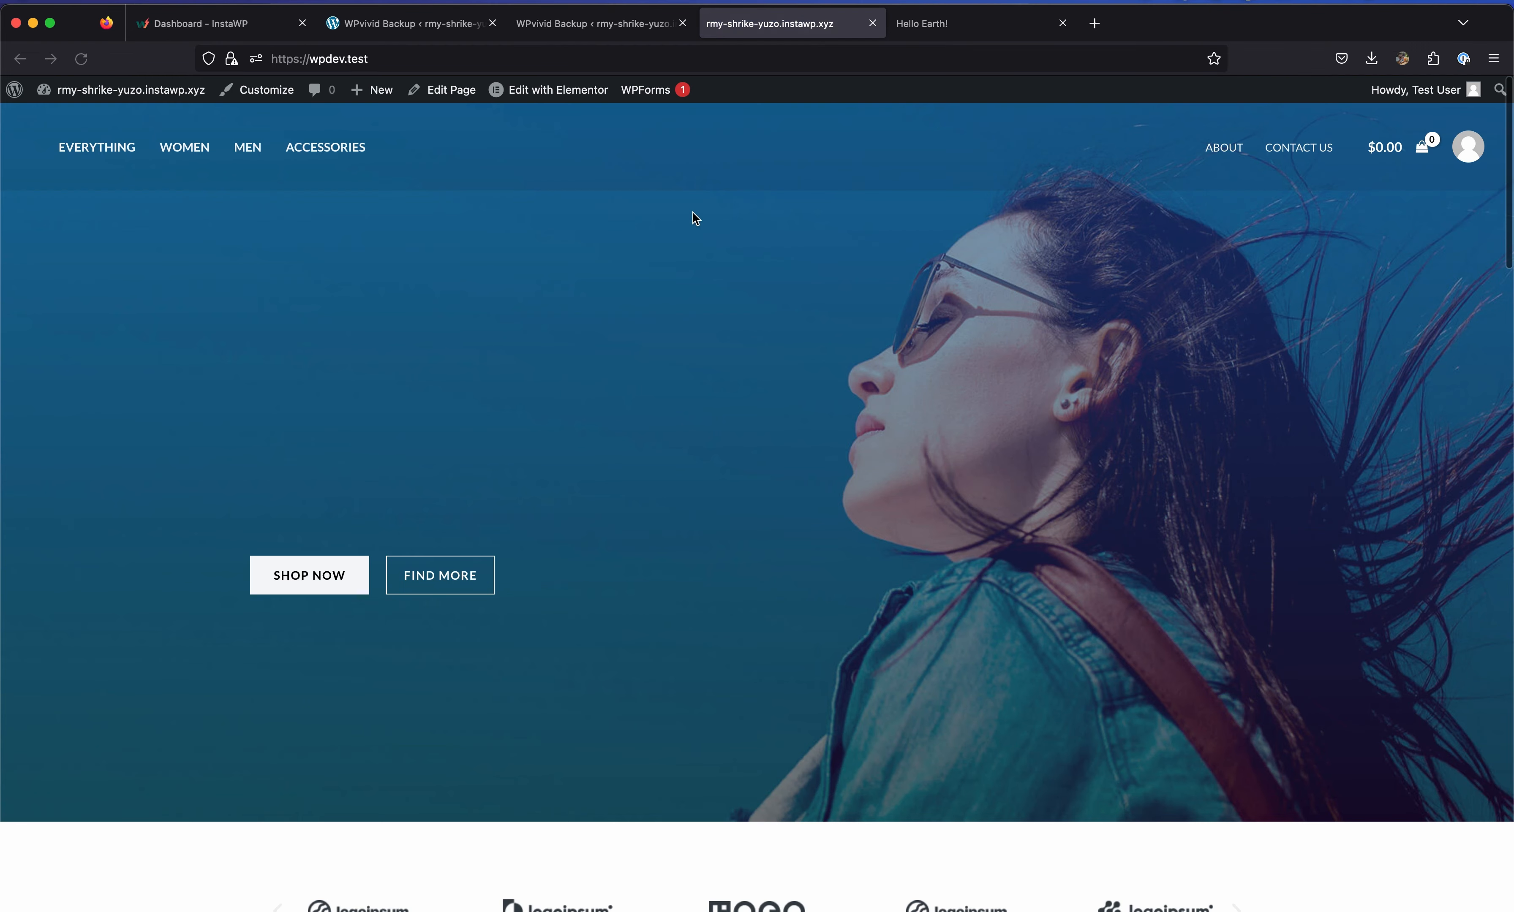
{"action": "scroll", "coordinate": [608, 342], "scroll_direction": "down", "scroll_amount": 15}
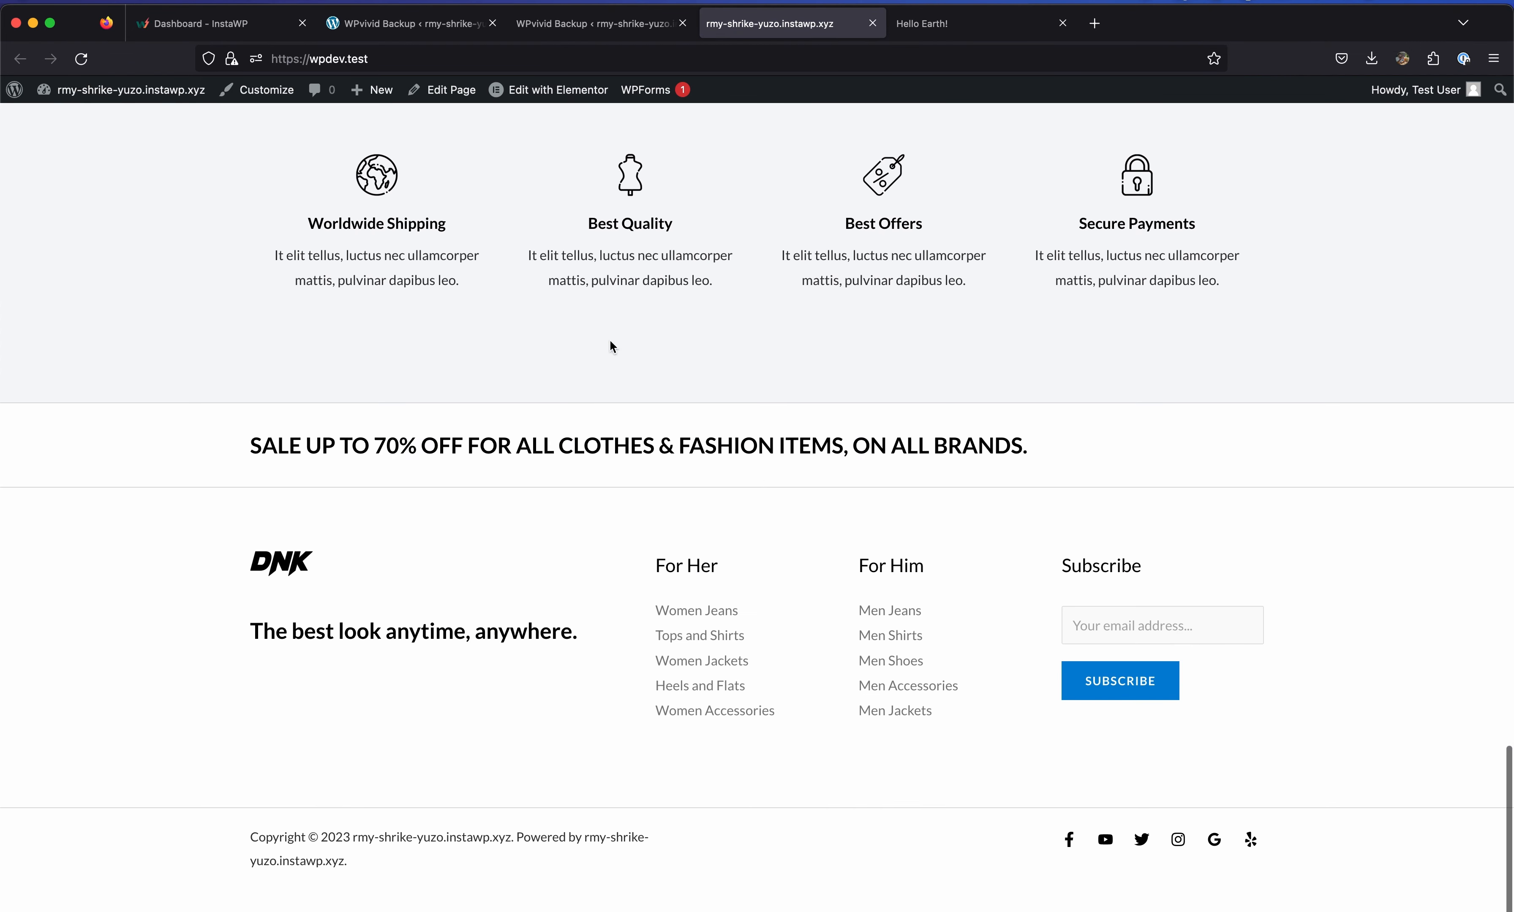
{"action": "left_click", "coordinate": [566, 27]}
Browse All Products, showing the 31 restored products, then go back to WPvivid Backup.
{"action": "mouse_move", "coordinate": [92, 376]}
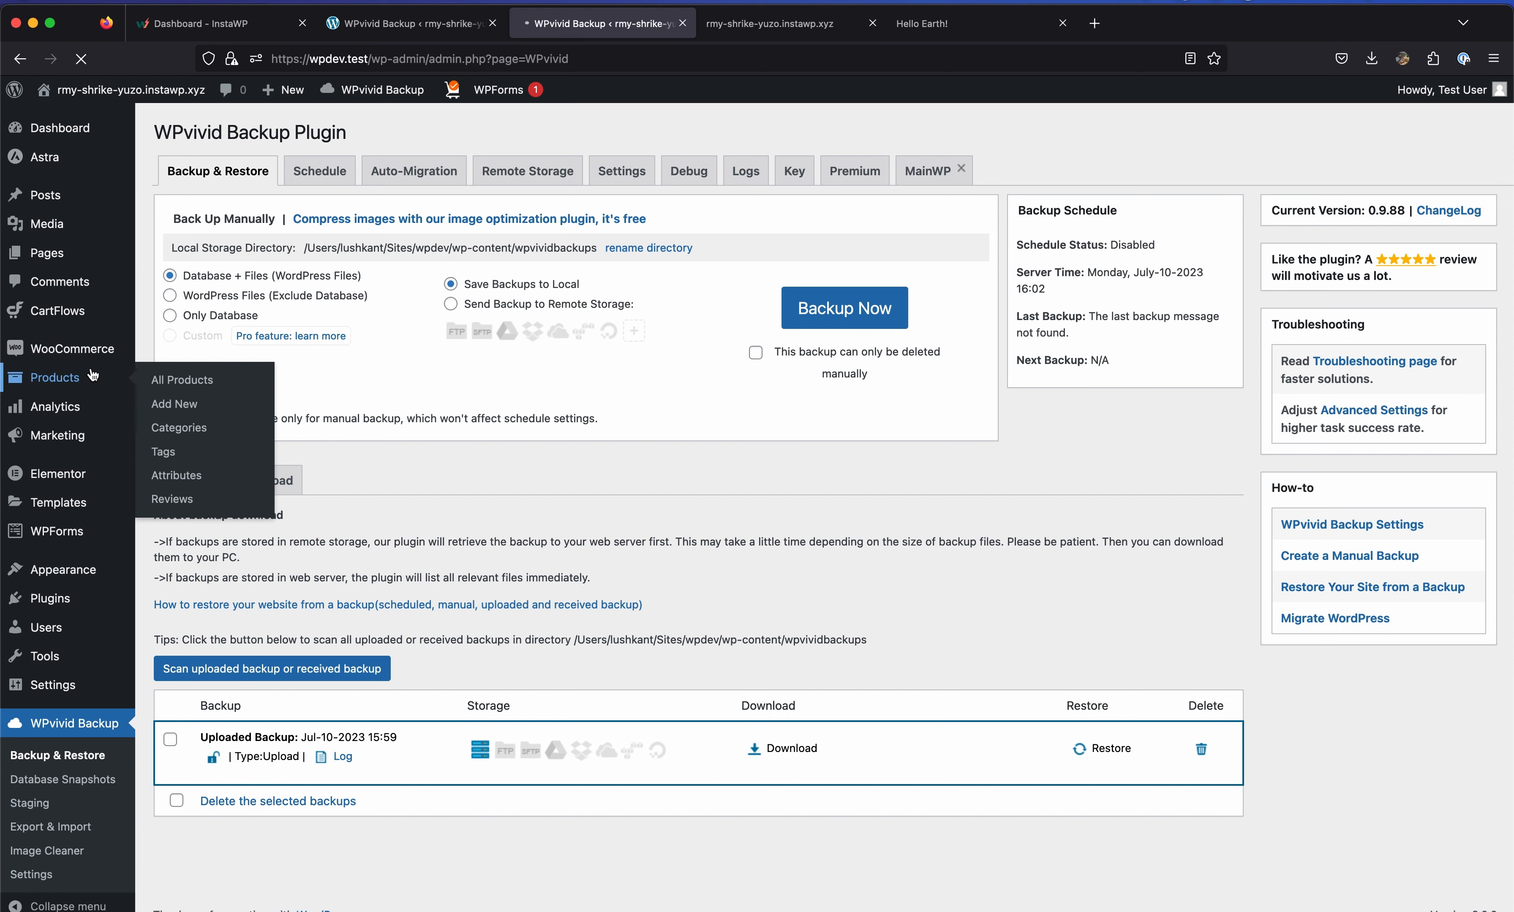
{"action": "left_click", "coordinate": [174, 380]}
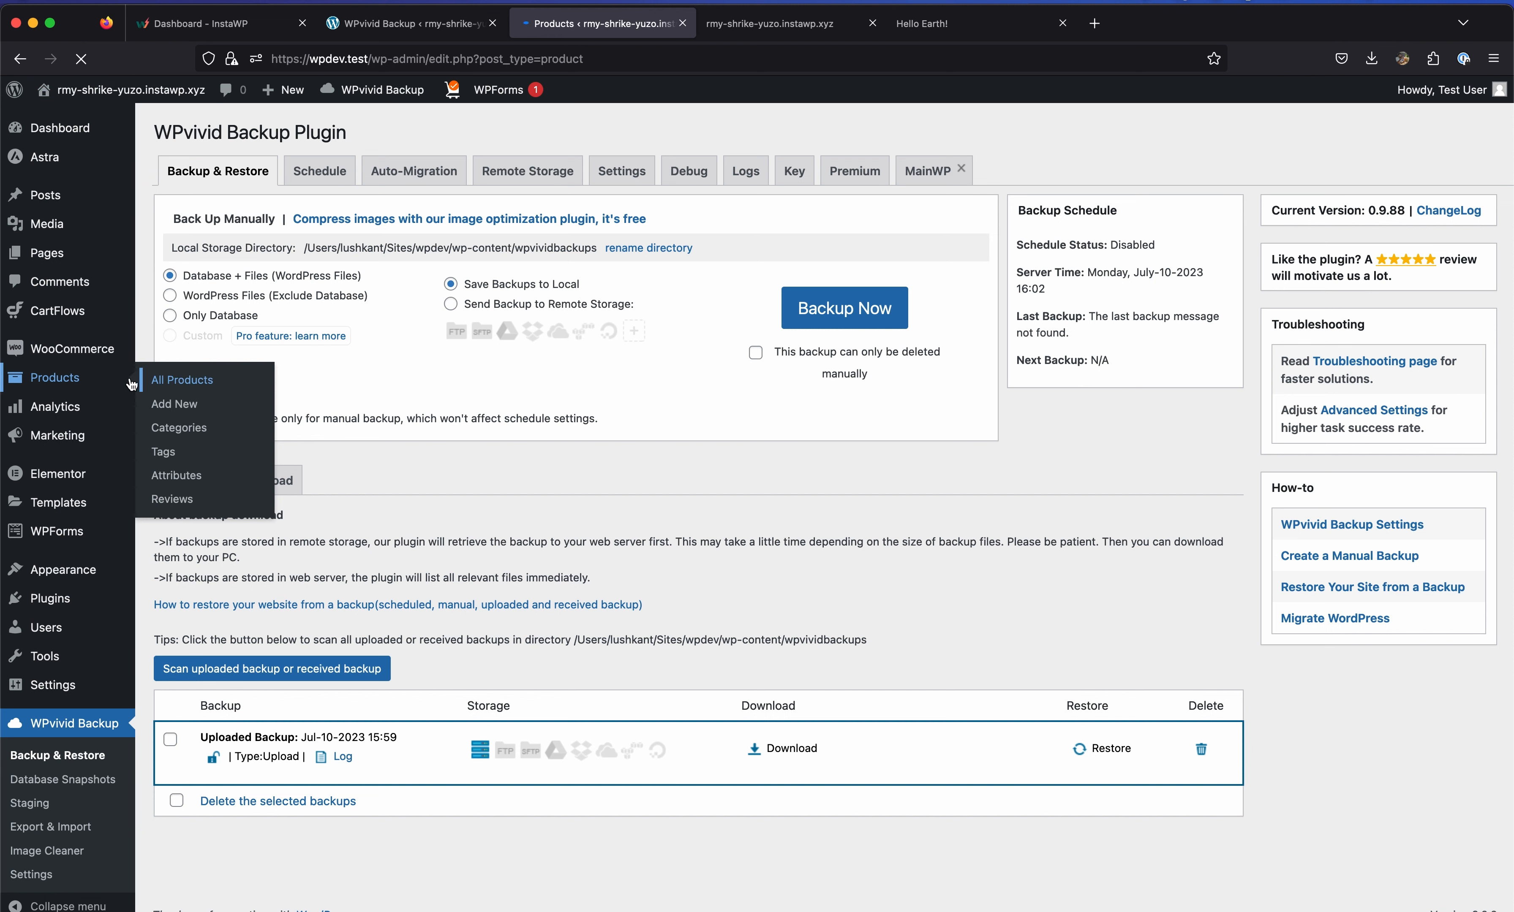
{"action": "scroll", "coordinate": [473, 368], "scroll_direction": "down", "scroll_amount": 5}
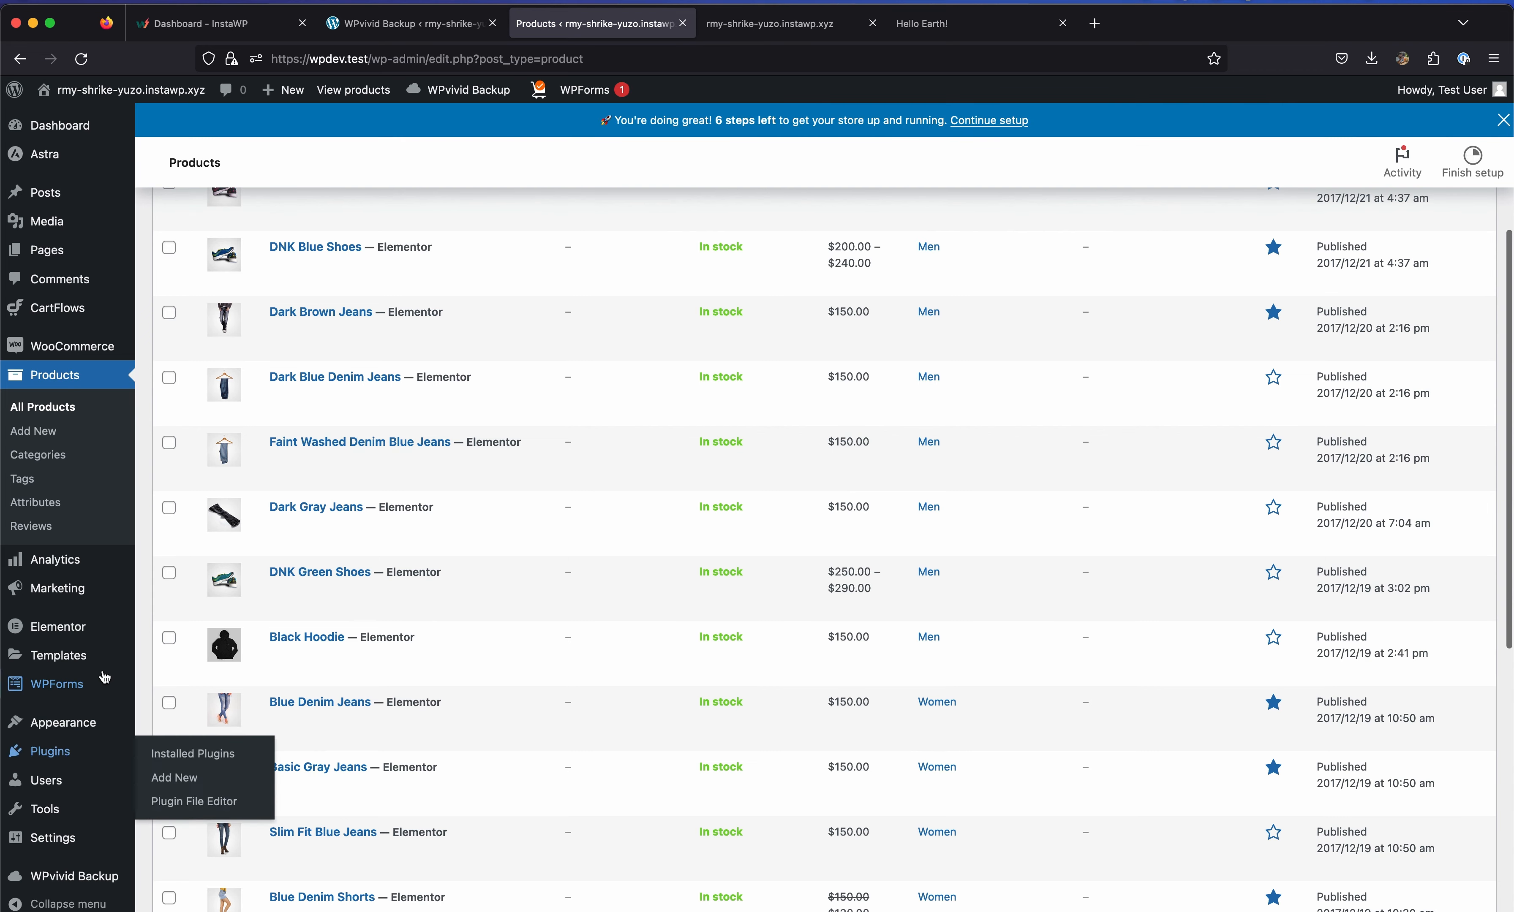
{"action": "mouse_move", "coordinate": [104, 676]}
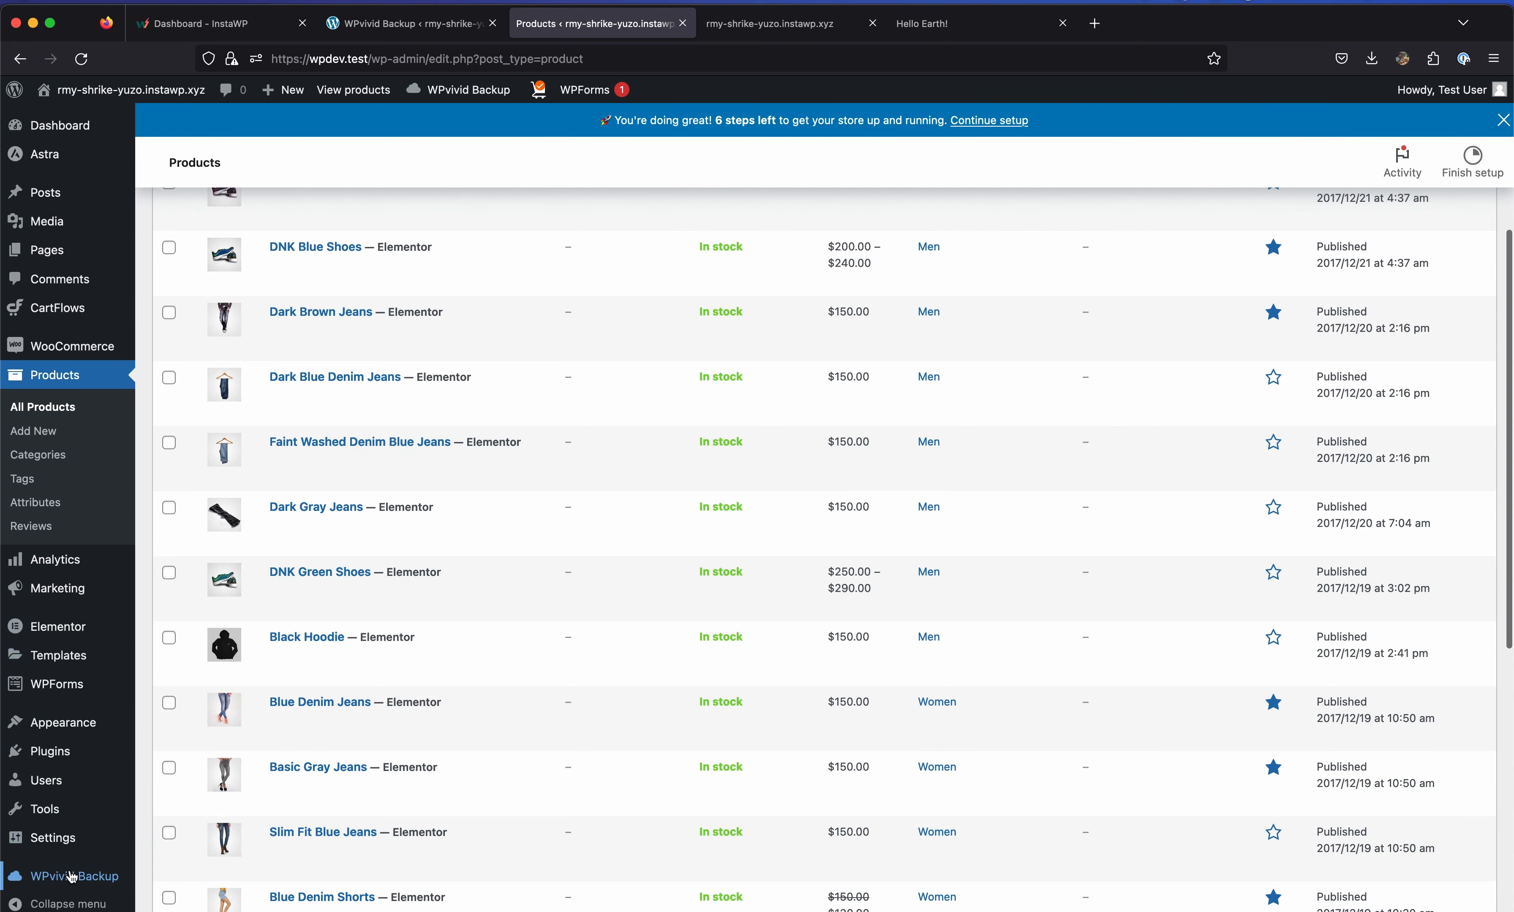
{"action": "left_click", "coordinate": [99, 875]}
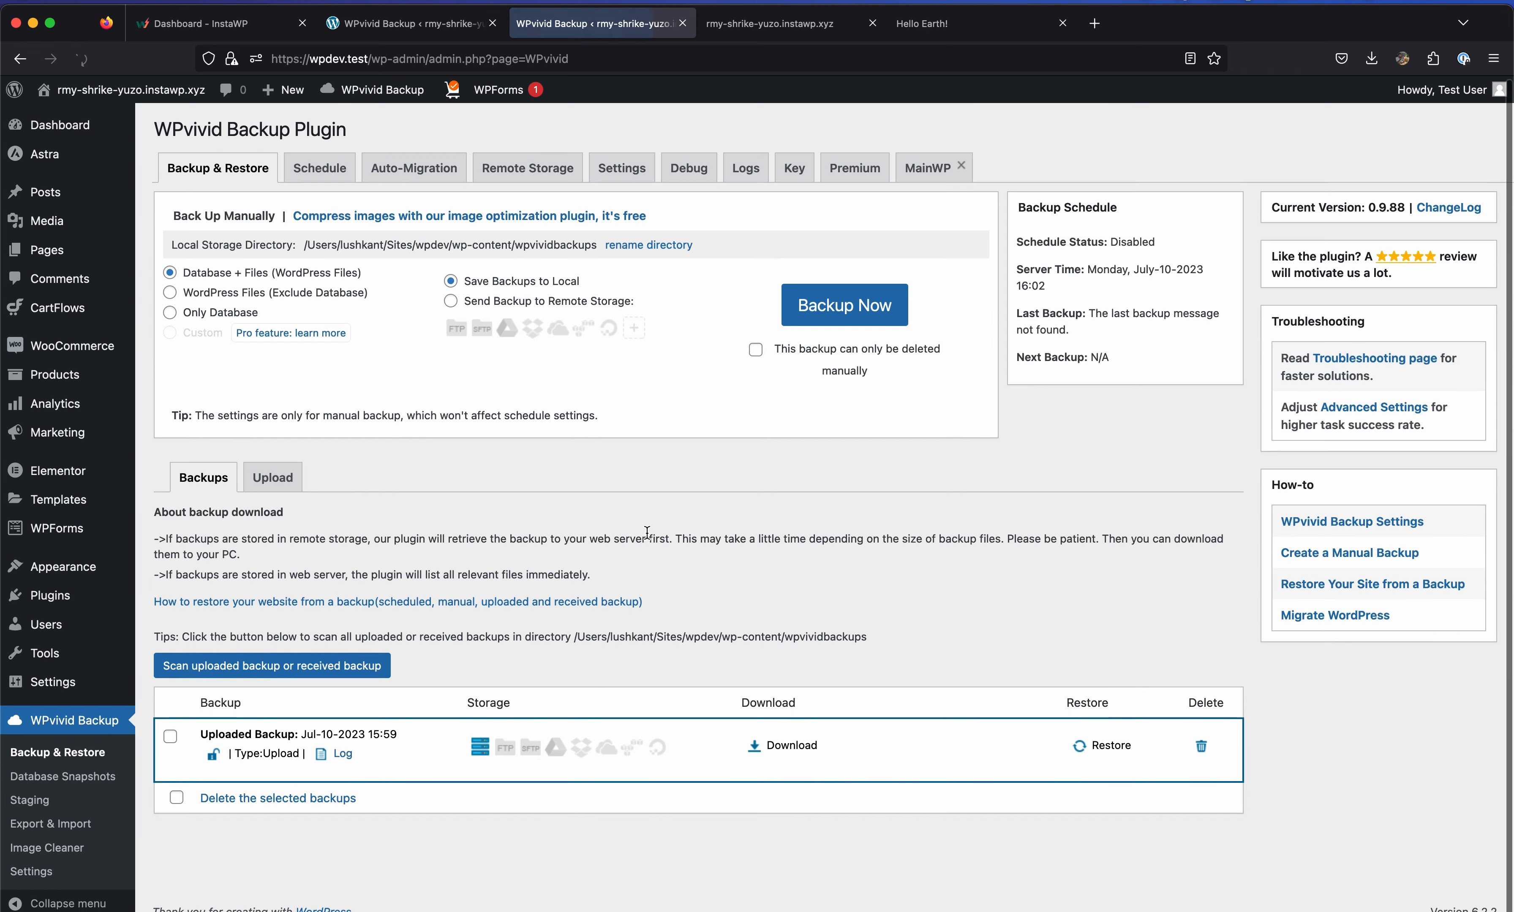